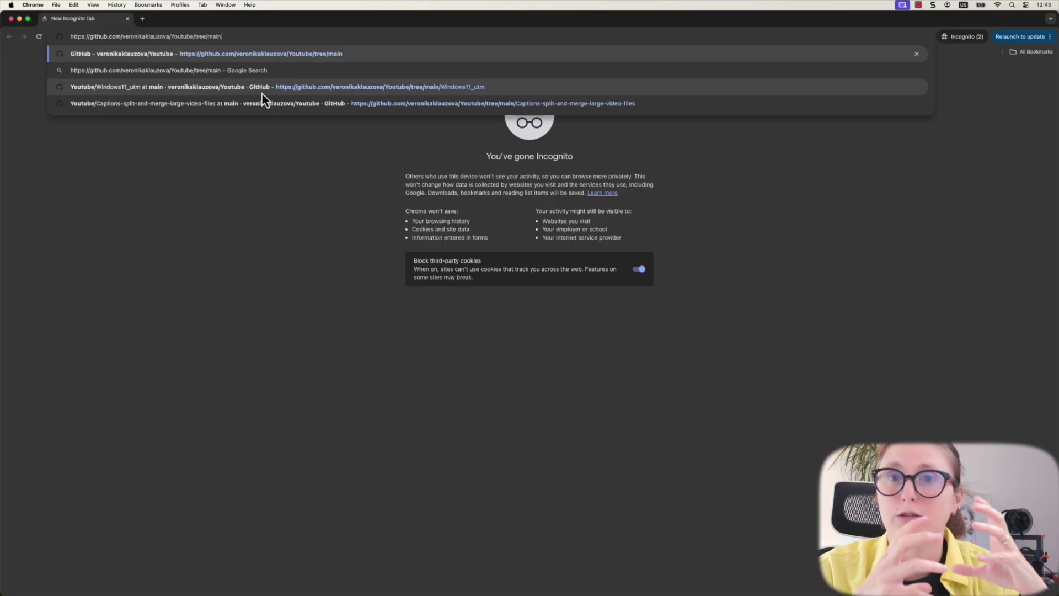
- Load the public Youtube GitHub repository page from the entered address
{"action": "key", "text": "Return"}
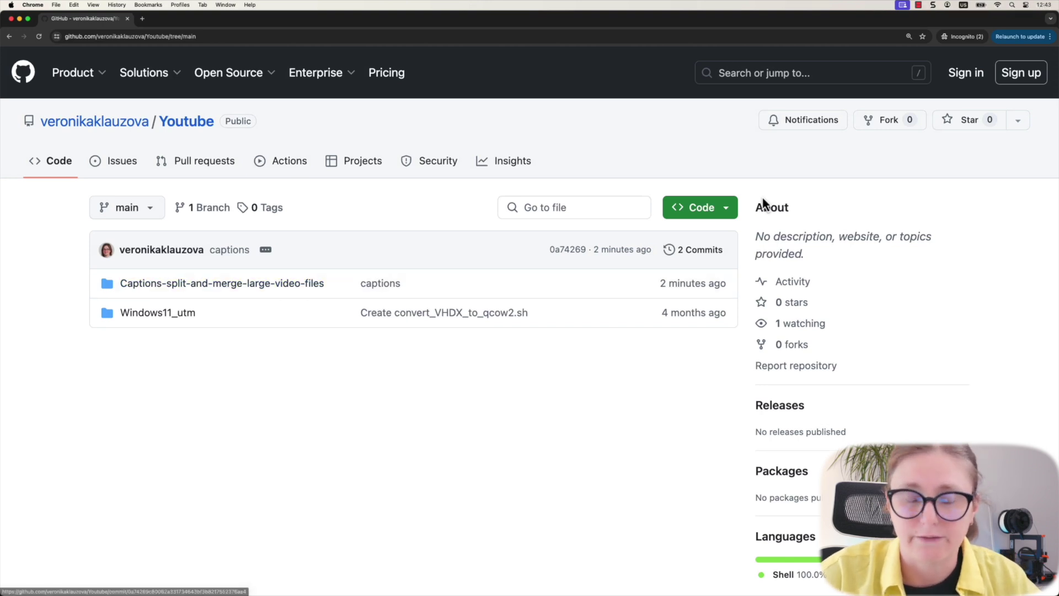
- Copy the Youtube repository's HTTPS clone URL from the Code menu
{"action": "left_click", "coordinate": [711, 215]}
{"action": "left_click", "coordinate": [716, 308]}
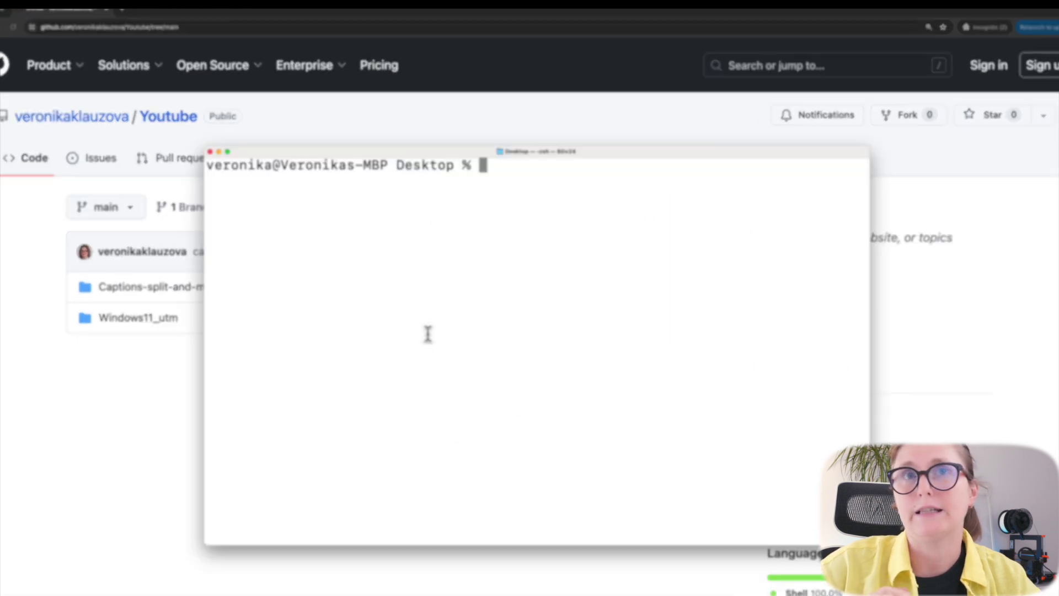
- Create a captions folder and git clone the copied Youtube repository into it
{"action": "type", "text": "mkdir captions"}
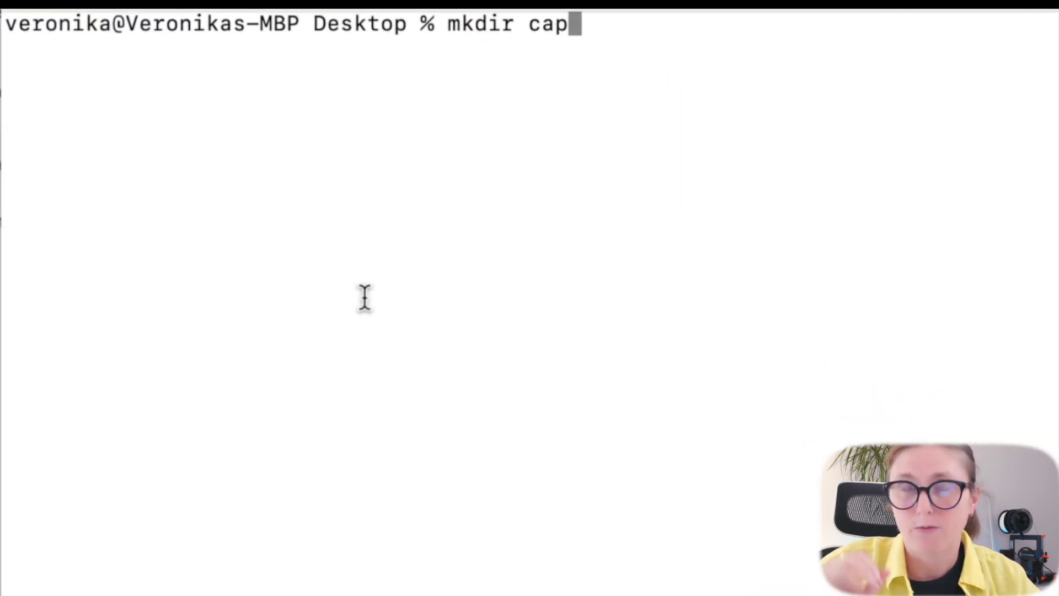
{"action": "key", "text": "Return"}
{"action": "type", "text": "cd ca"}
{"action": "key", "text": "Tab"}
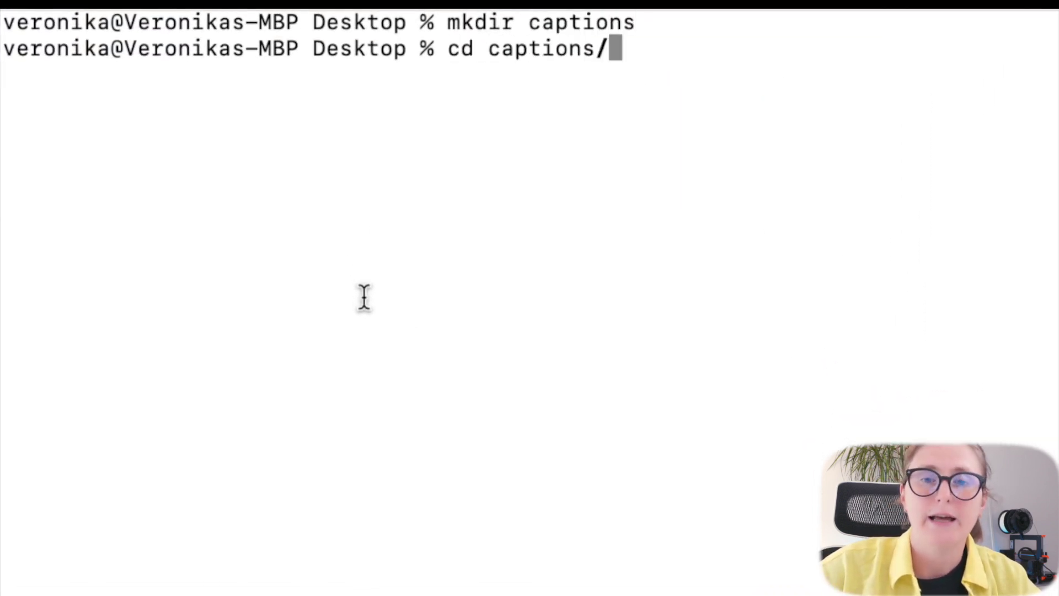
{"action": "key", "text": "Return"}
{"action": "type", "text": "git clone"}
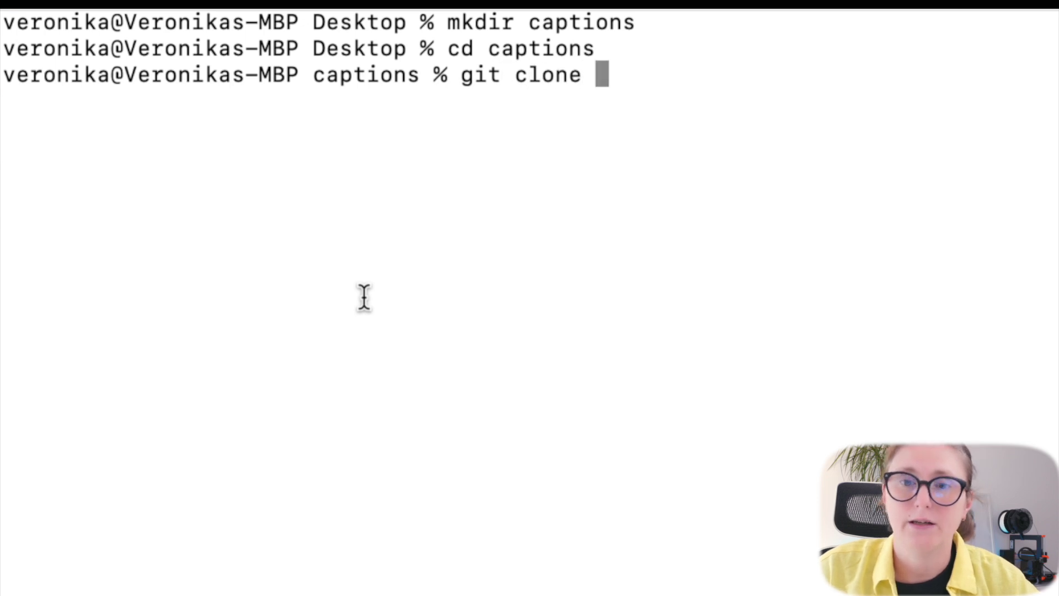
{"action": "key", "text": "super+v"}
{"action": "key", "text": "Return"}
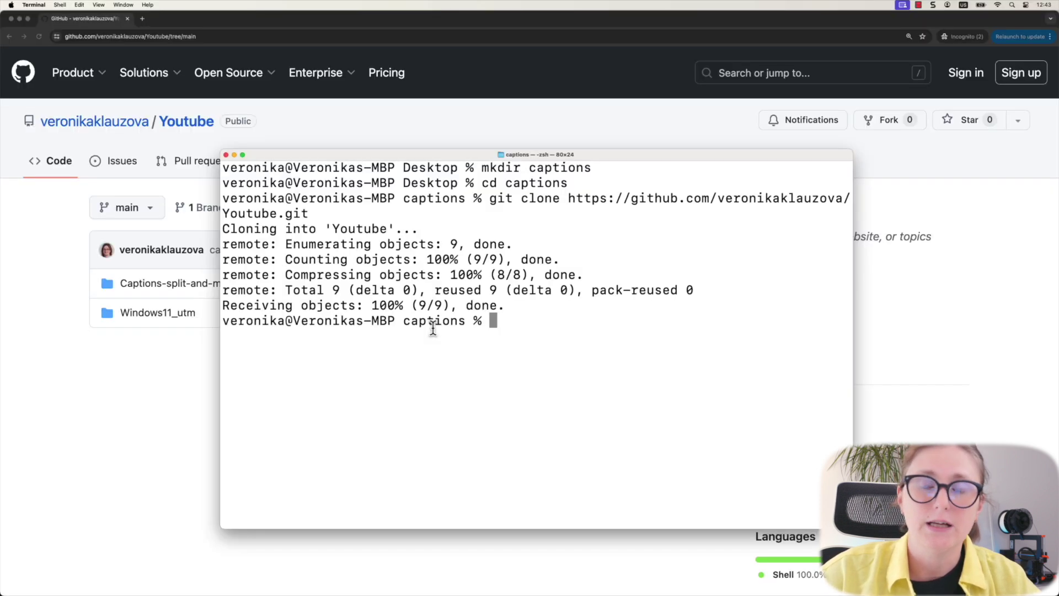
- Move into Youtube/Captions-split-and-merge-large-video-files and list its scripts
{"action": "type", "text": "cd Y"}
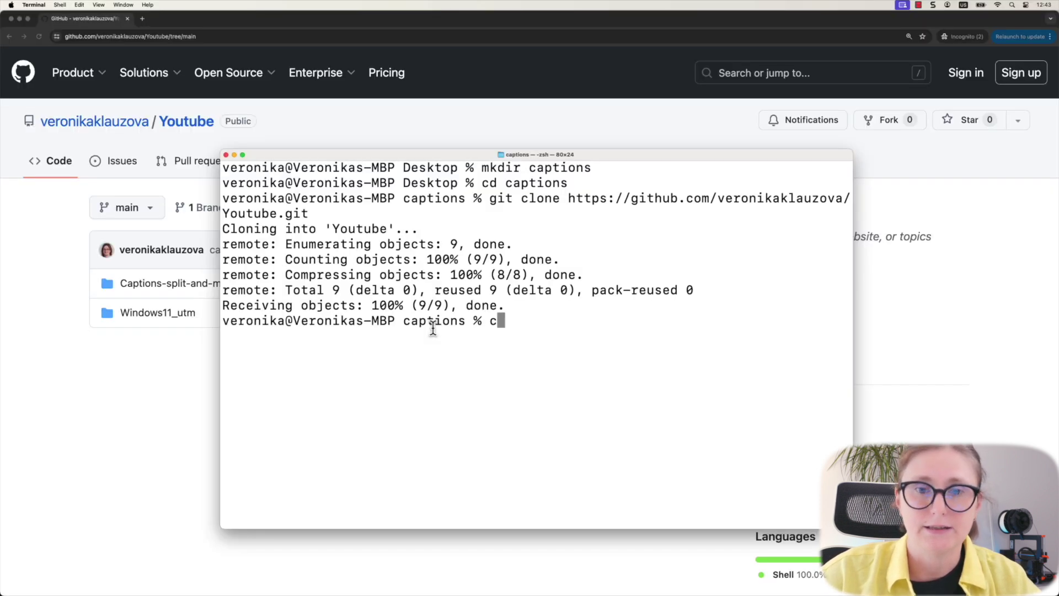
{"action": "key", "text": "Tab"}
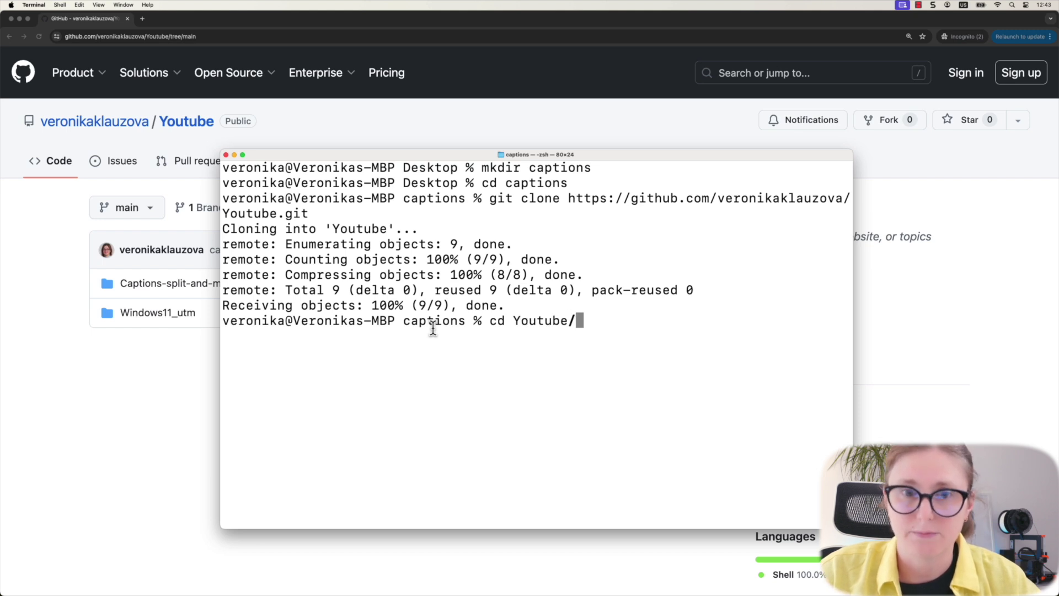
{"action": "type", "text": "C"}
{"action": "key", "text": "Tab"}
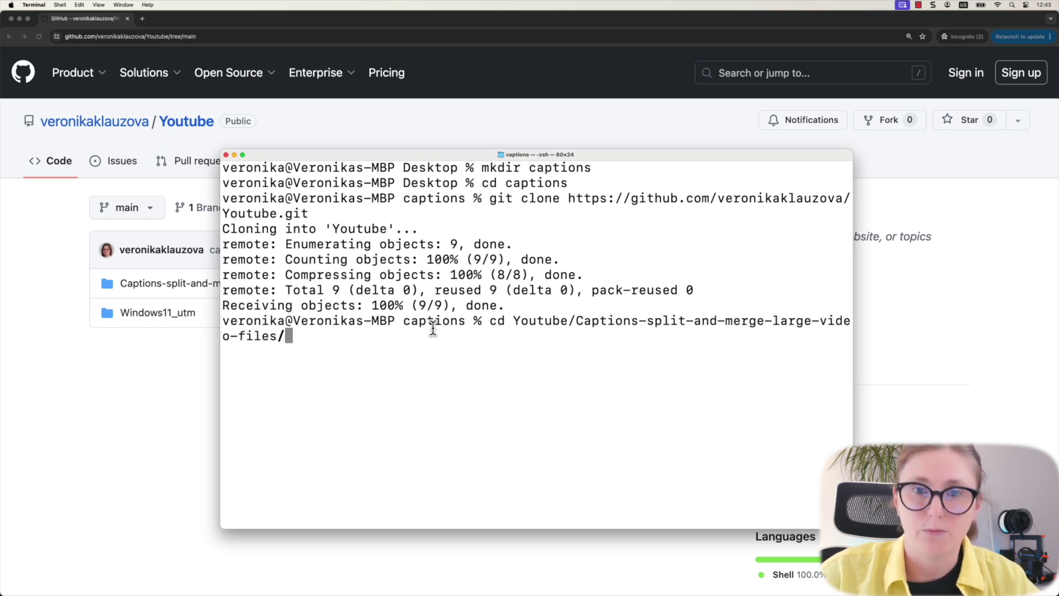
{"action": "key", "text": "Return"}
{"action": "type", "text": "ls"}
{"action": "key", "text": "Return"}
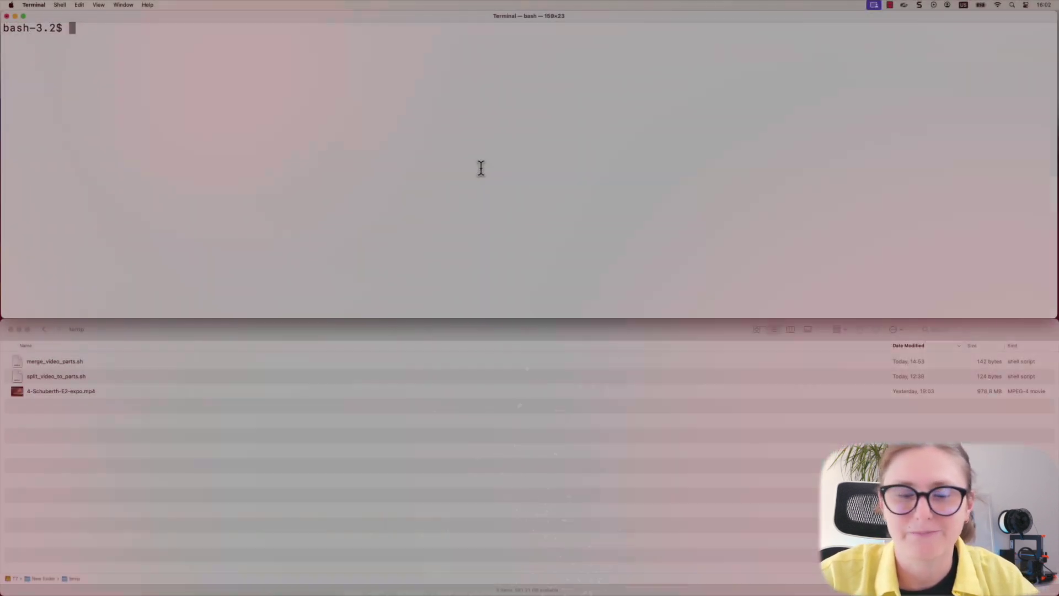
- Run split_video_to_parts.sh on 4-Schuberth-E2-expo.mp4 to split it into parts
{"action": "type", "text": "bash spl"}
{"action": "key", "text": "Tab"}
{"action": "type", "text": "4"}
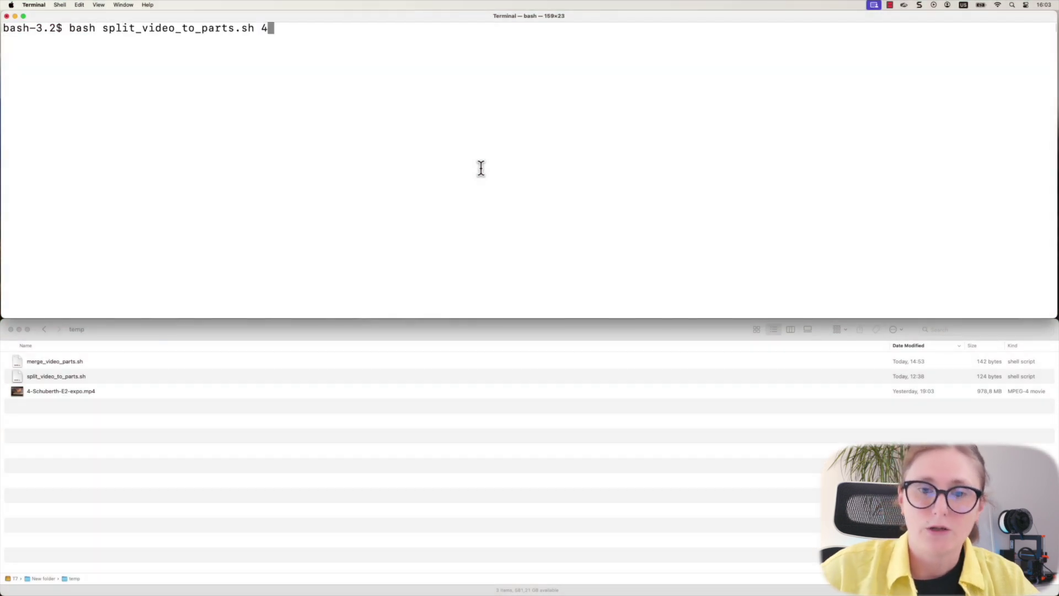
{"action": "key", "text": "Tab"}
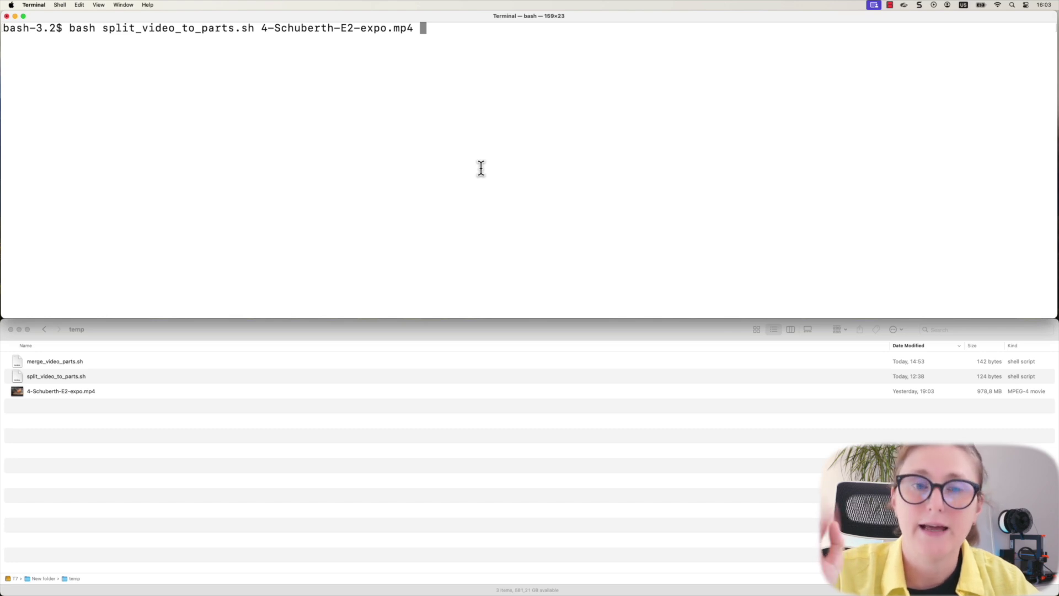
{"action": "key", "text": "Return"}
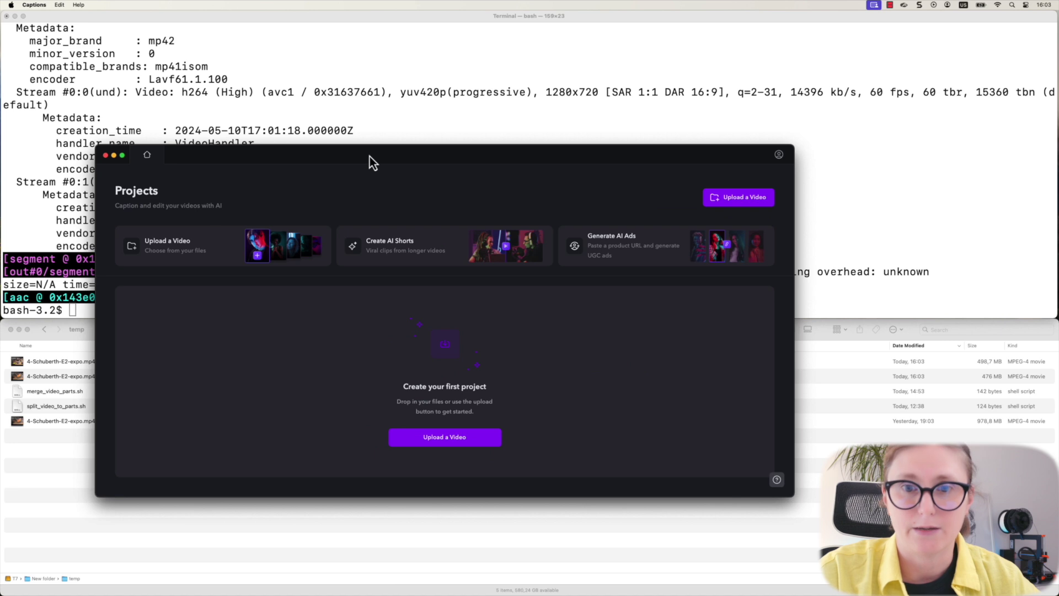
- Upload part_00 with Slovenčina as the spoken language and AI-translate its captions to English
{"action": "double_click", "coordinate": [369, 156]}
{"action": "left_click", "coordinate": [1030, 65]}
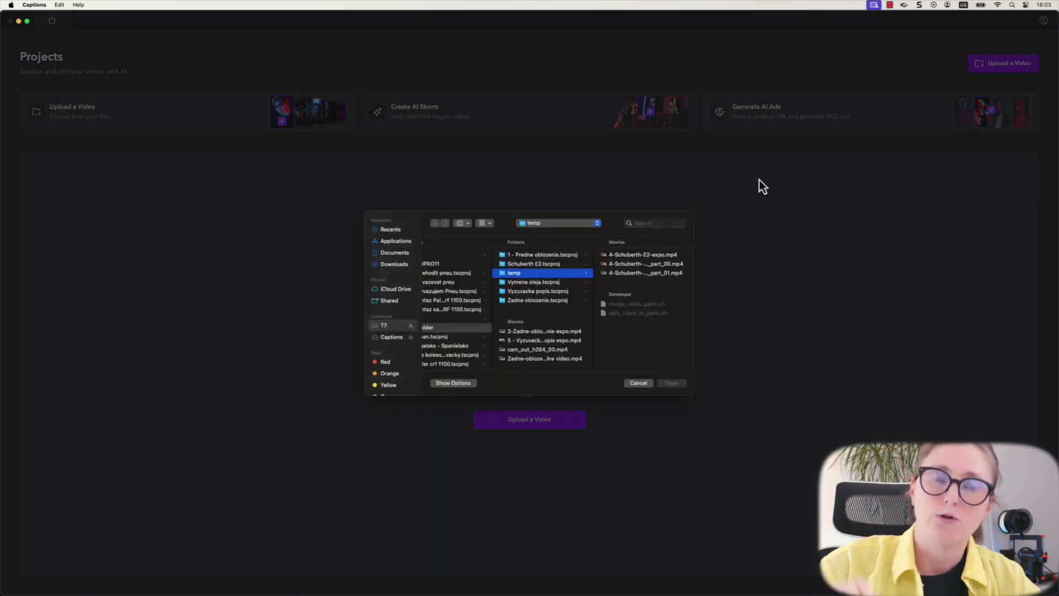
{"action": "left_click", "coordinate": [665, 265]}
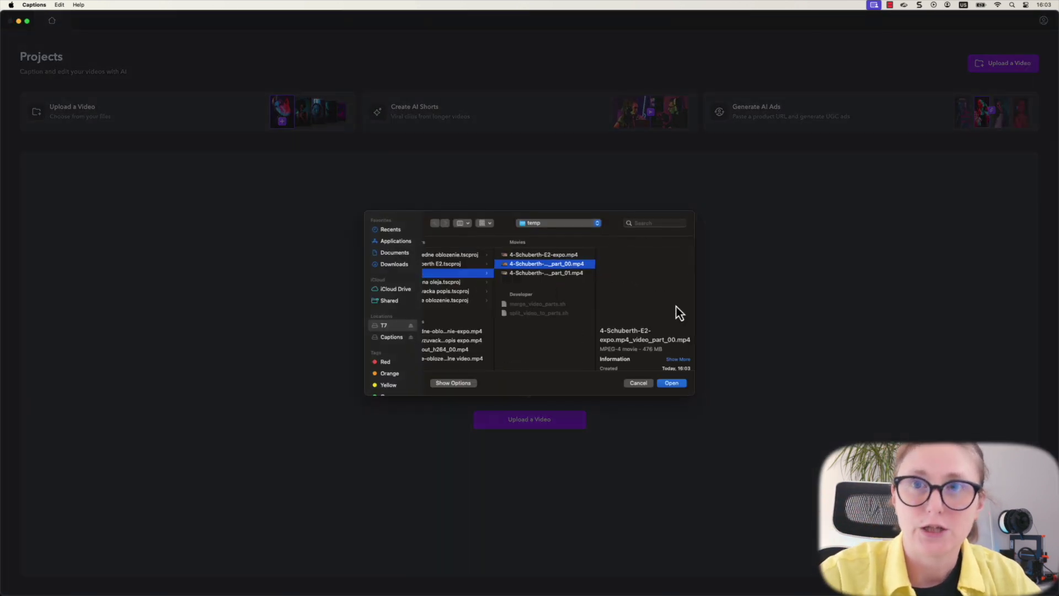
{"action": "left_click", "coordinate": [673, 385]}
{"action": "left_click", "coordinate": [634, 260]}
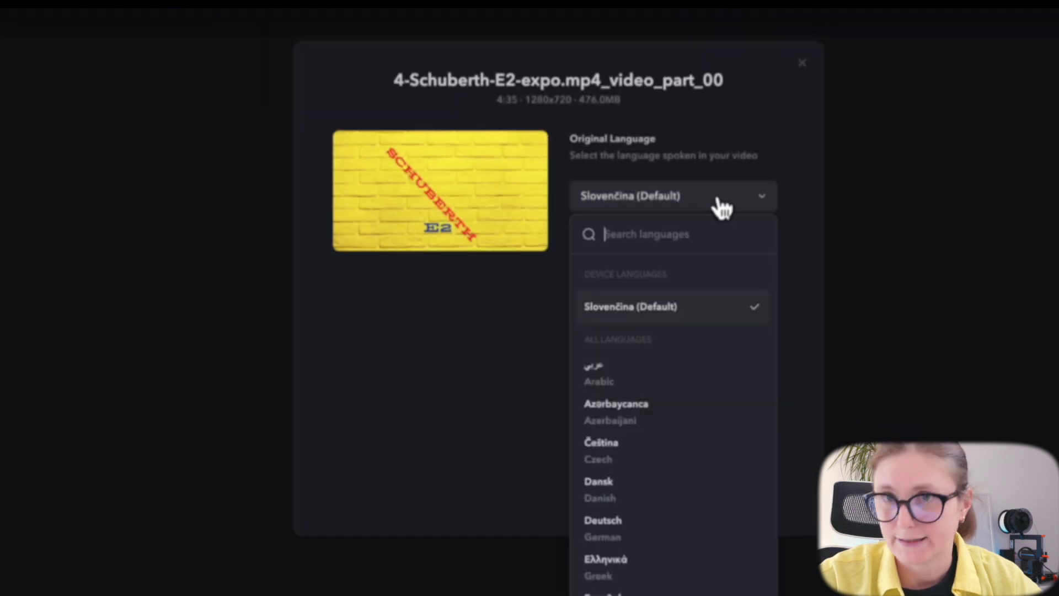
{"action": "type", "text": "slovak"}
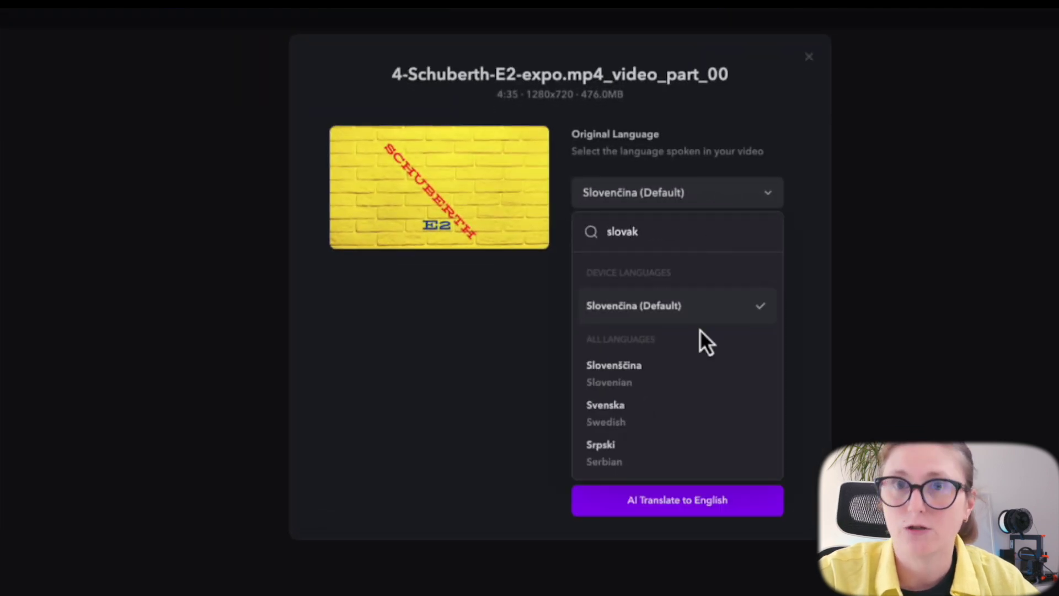
{"action": "left_click", "coordinate": [653, 316]}
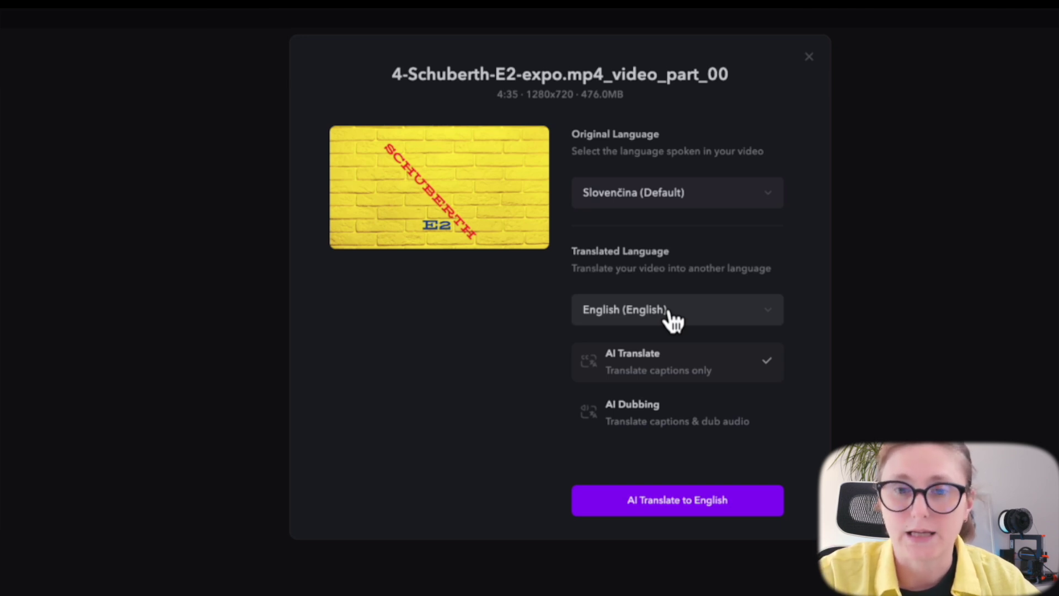
{"action": "left_click", "coordinate": [677, 500]}
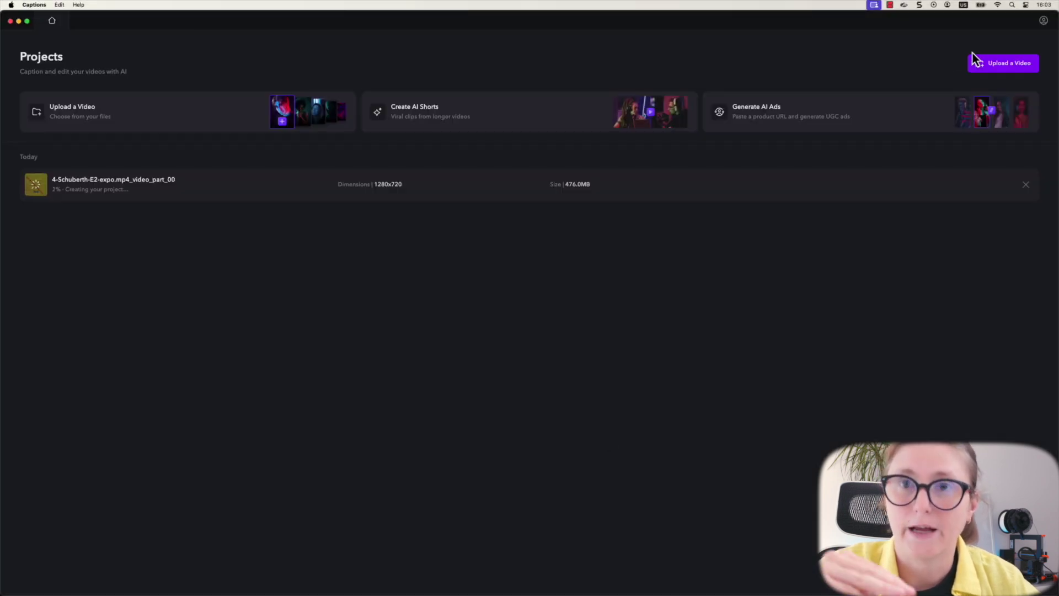
- Upload part_01 and AI-translate its captions to English
{"action": "left_click", "coordinate": [1001, 67]}
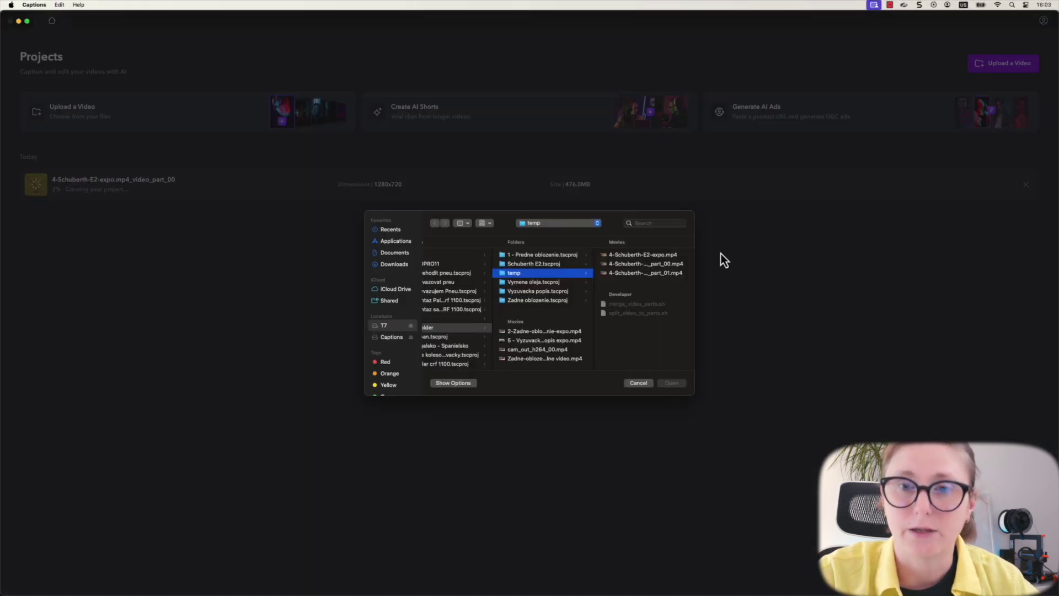
{"action": "left_click", "coordinate": [654, 274]}
{"action": "left_click", "coordinate": [676, 386]}
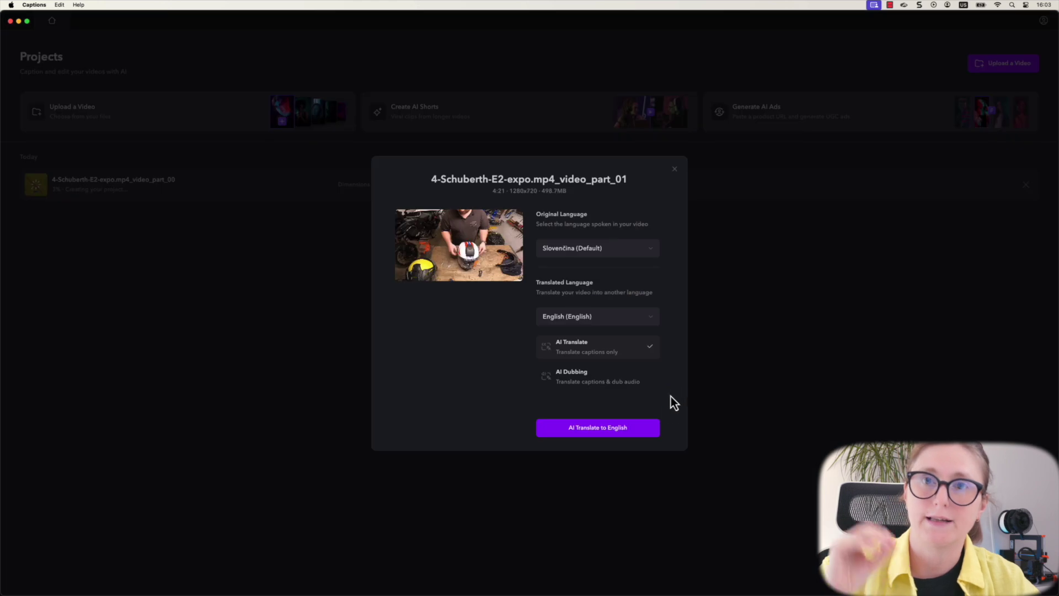
{"action": "left_click", "coordinate": [631, 434]}
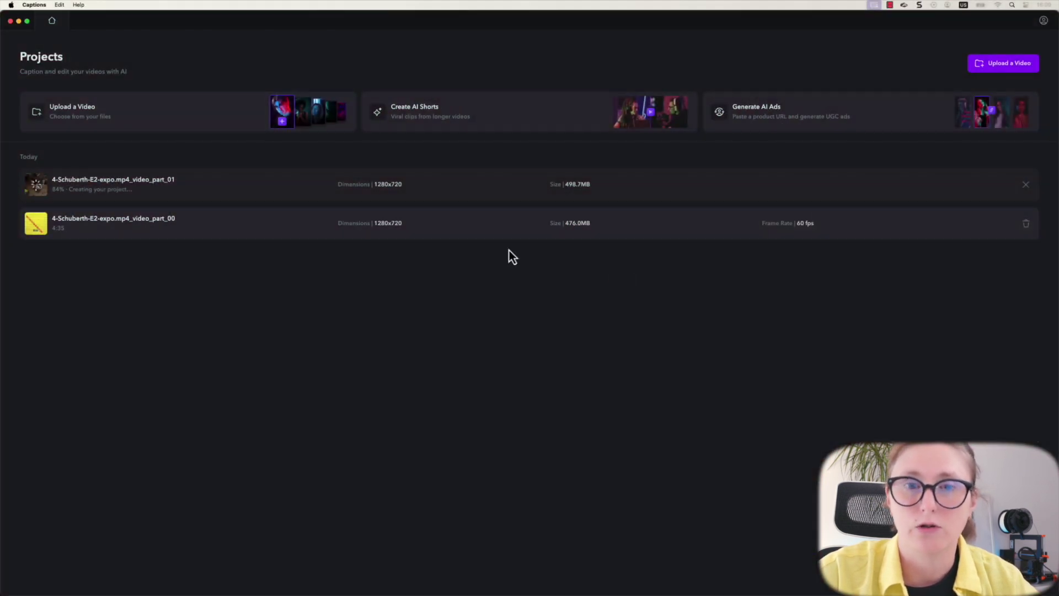
- In the part_00 project, shrink the caption box and place it at the bottom centre
{"action": "left_click", "coordinate": [138, 226]}
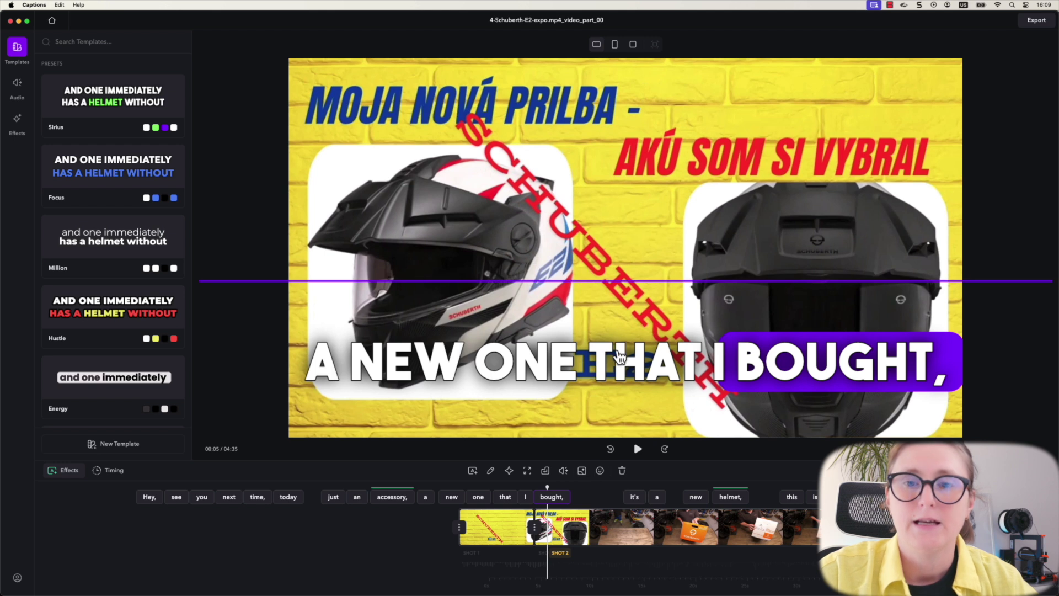
{"action": "left_click_drag", "start_coordinate": [463, 351], "coordinate": [808, 343]}
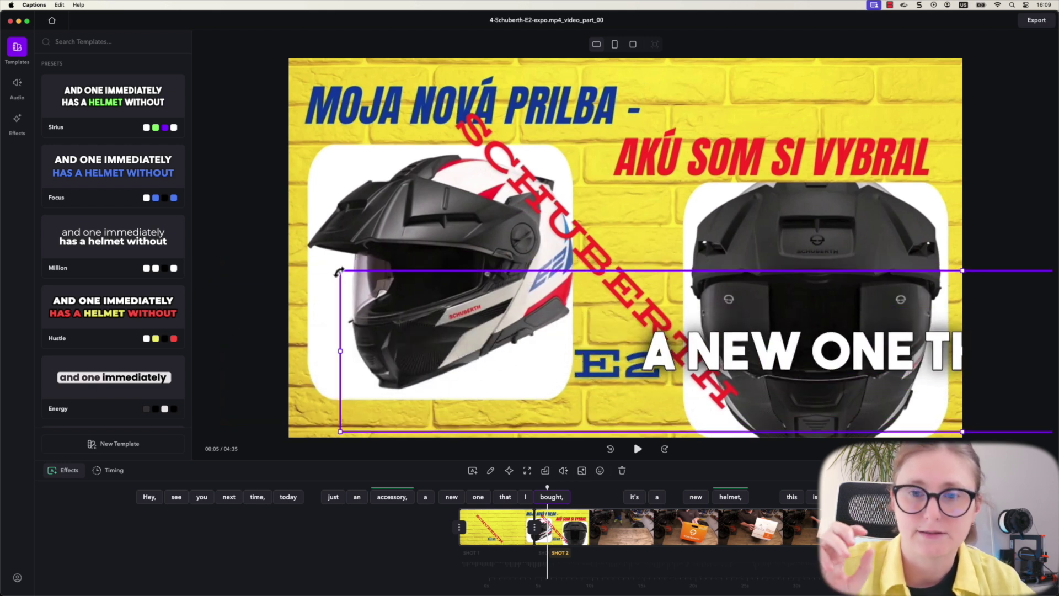
{"action": "left_click_drag", "start_coordinate": [340, 271], "coordinate": [799, 320]}
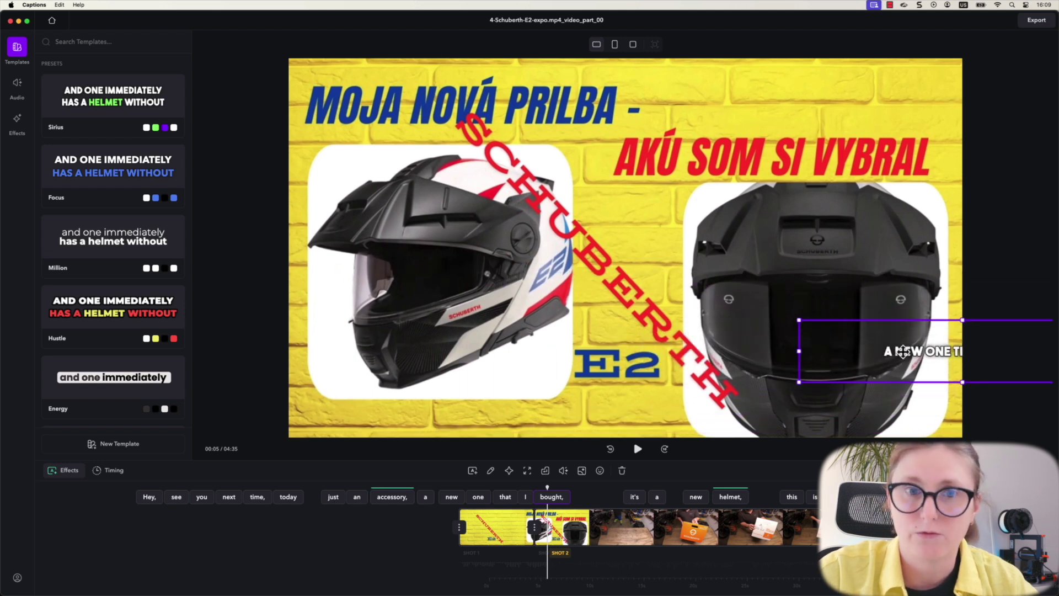
{"action": "left_click_drag", "start_coordinate": [887, 351], "coordinate": [562, 400]}
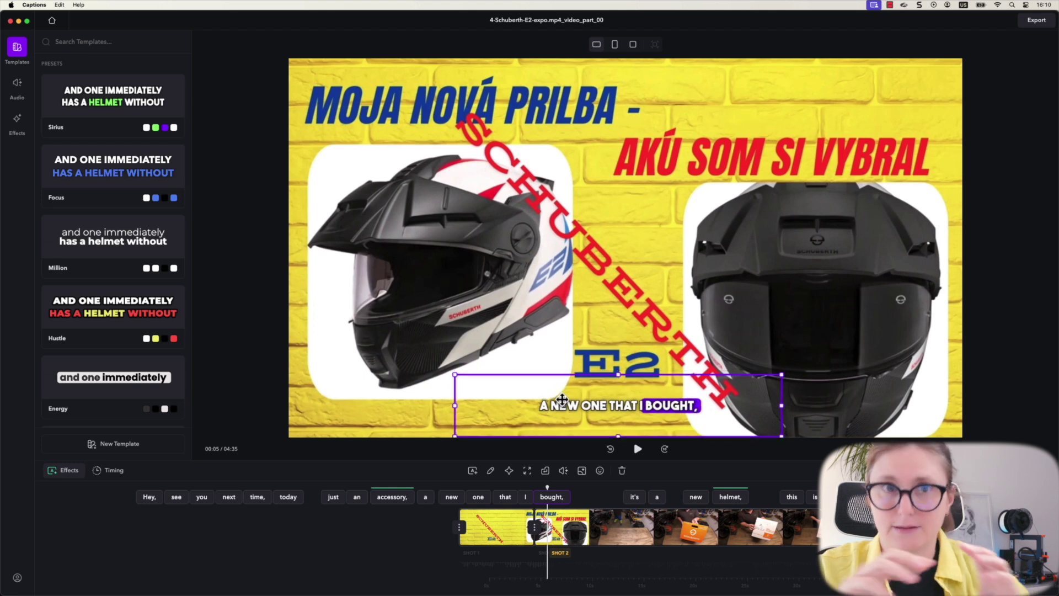
{"action": "left_click", "coordinate": [605, 501]}
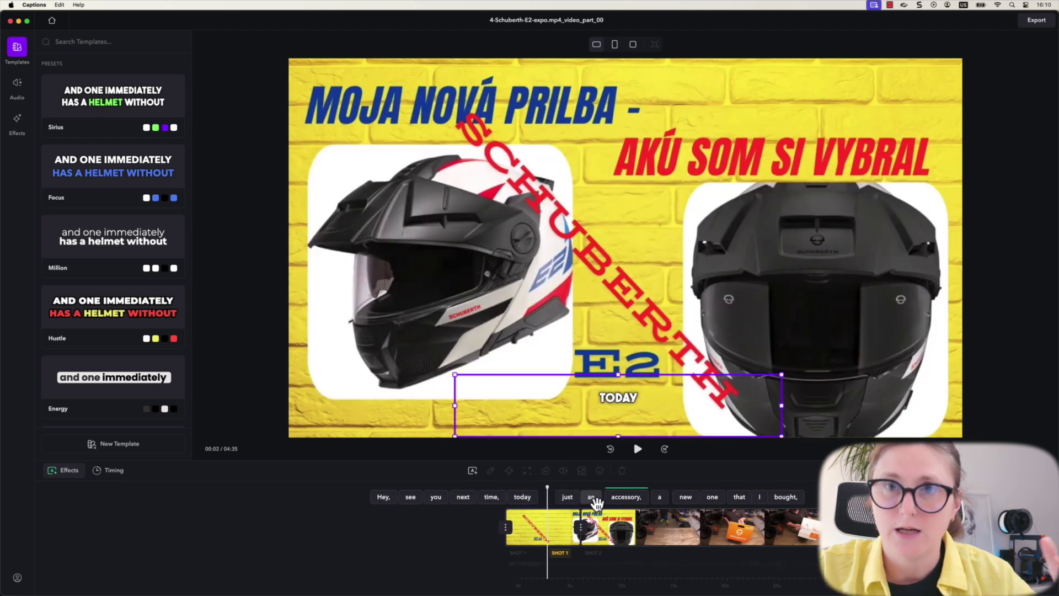
{"action": "scroll", "coordinate": [596, 502], "scroll_direction": "left", "scroll_amount": 2}
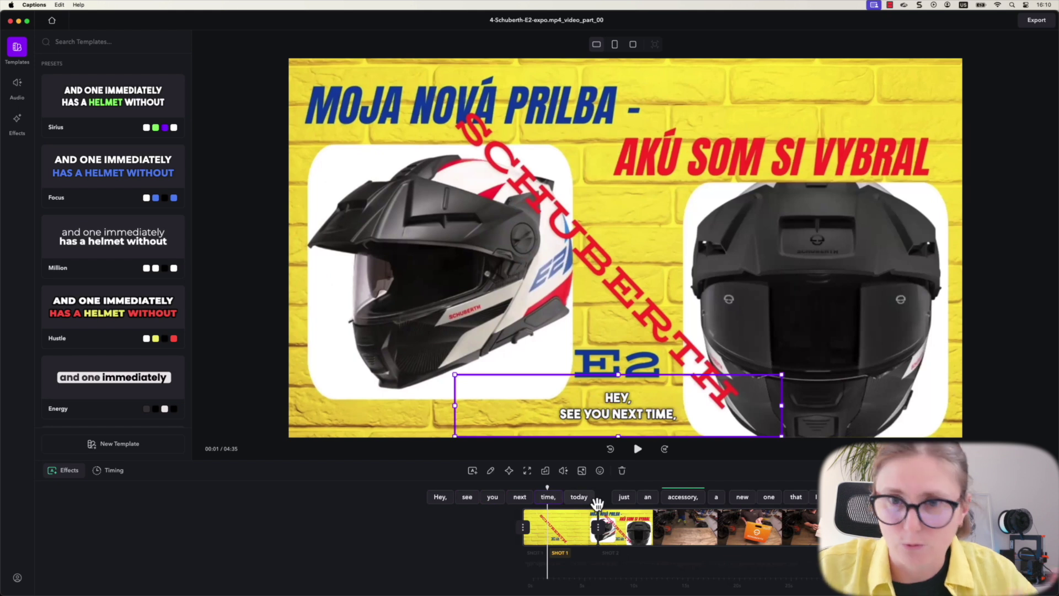
{"action": "scroll", "coordinate": [598, 504], "scroll_direction": "right", "scroll_amount": 8}
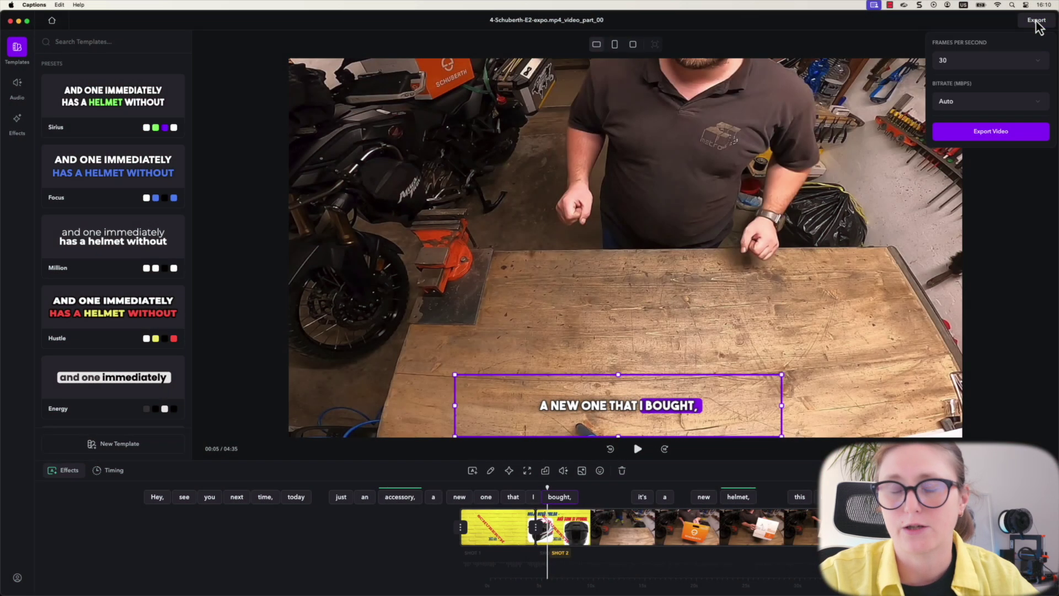
- Export part_00 at High bitrate as 4-Schuberth-E2-expo-captions_00, then open the part_01 project
{"action": "left_click", "coordinate": [985, 104]}
{"action": "left_click", "coordinate": [972, 192]}
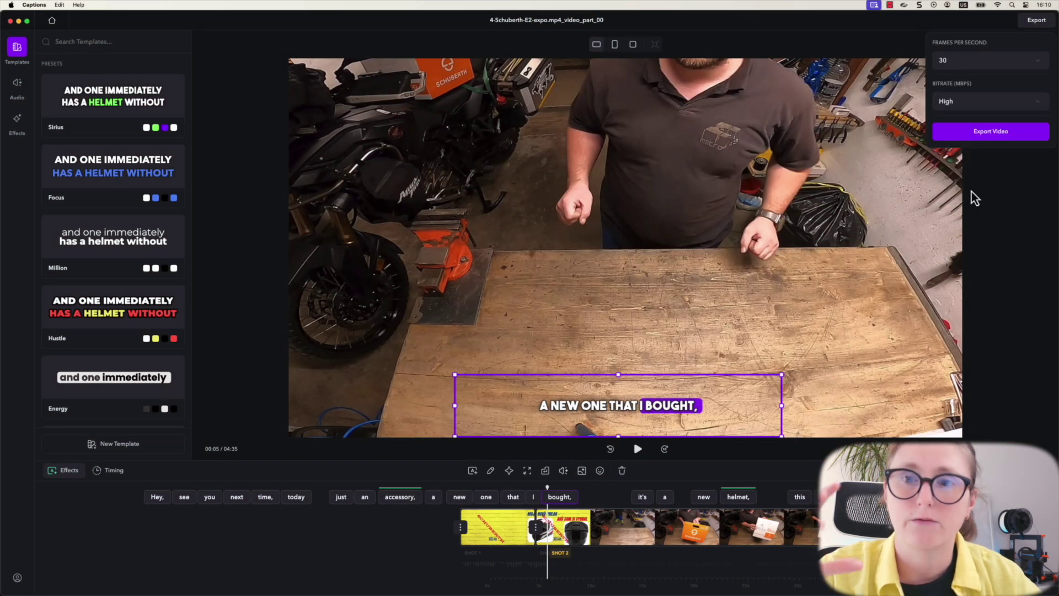
{"action": "left_click", "coordinate": [963, 132]}
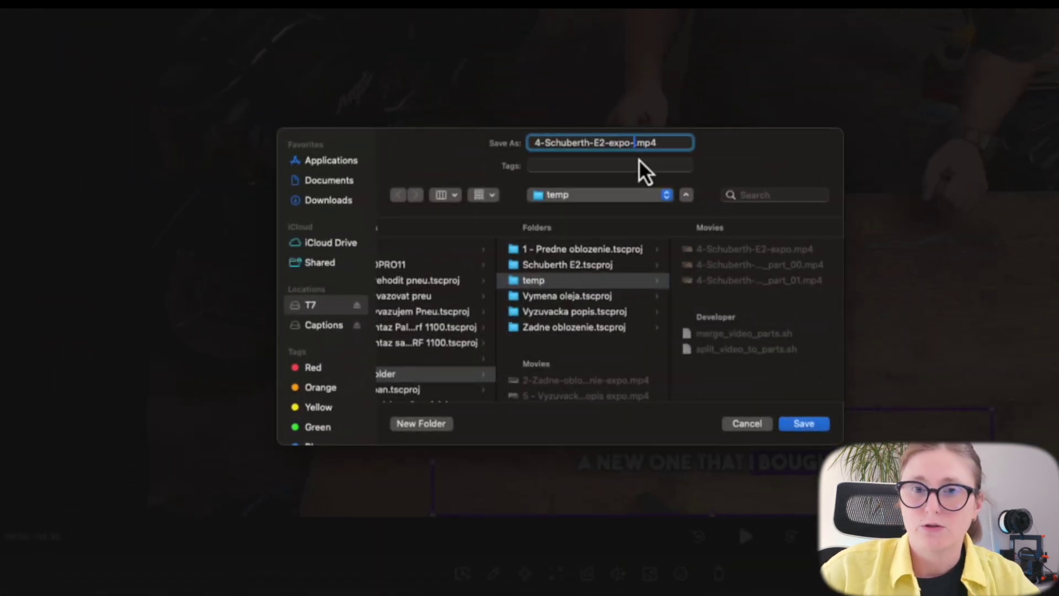
{"action": "type", "text": "captions_"}
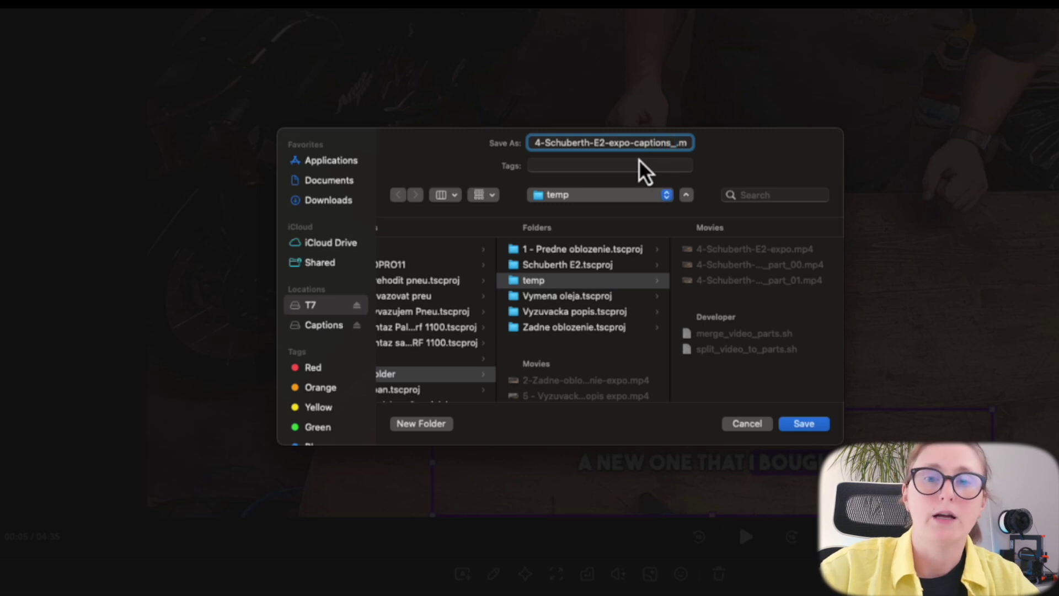
{"action": "type", "text": "00"}
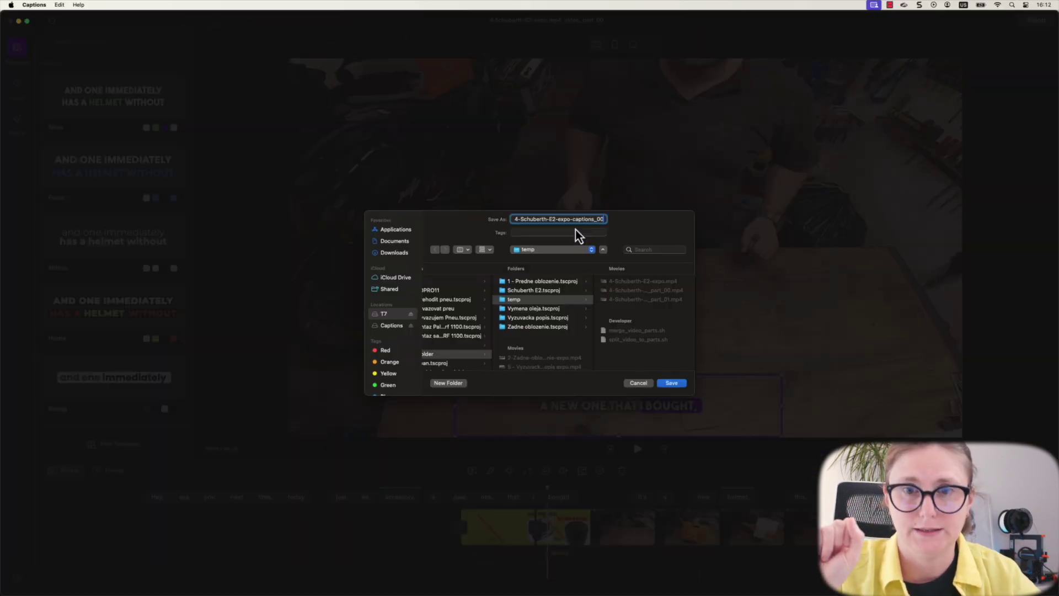
{"action": "key", "text": "Return"}
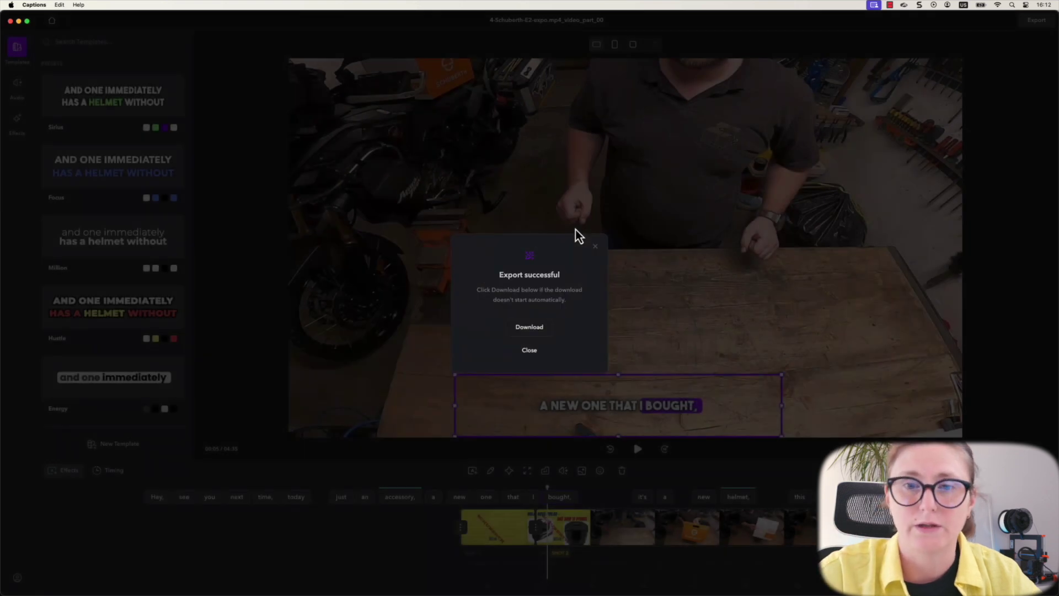
{"action": "left_click", "coordinate": [529, 353]}
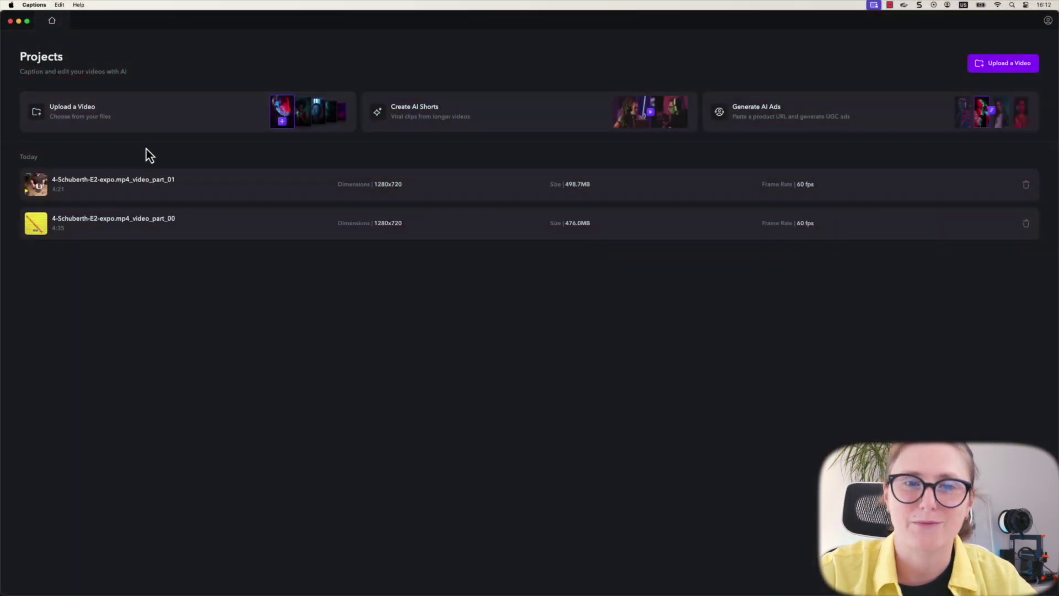
{"action": "left_click", "coordinate": [189, 187]}
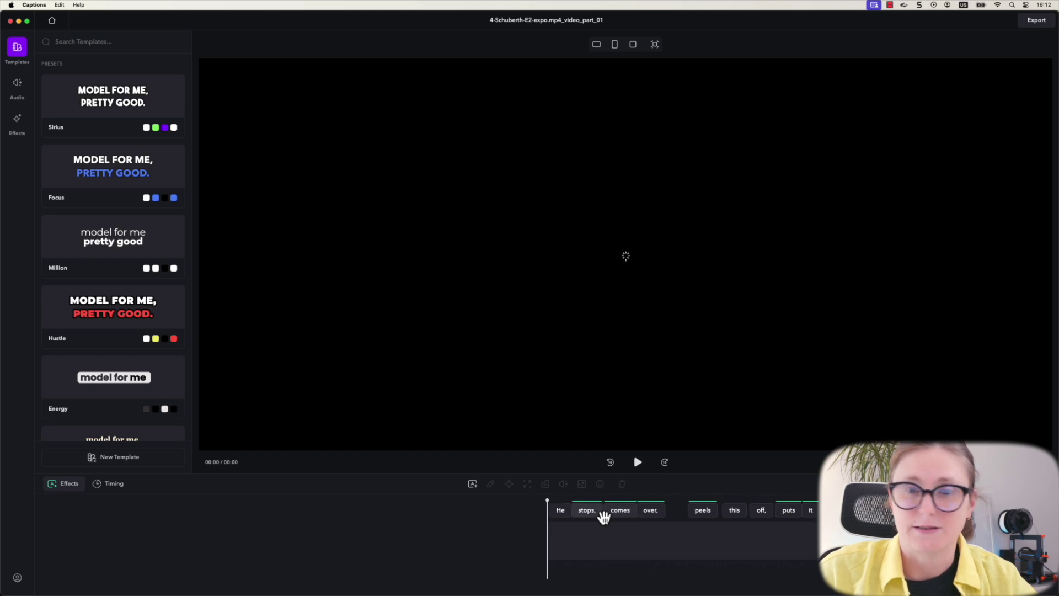
- At the word 'over,', shrink the part_01 caption into a small box at bottom centre
{"action": "left_click_drag", "start_coordinate": [604, 515], "coordinate": [551, 534]}
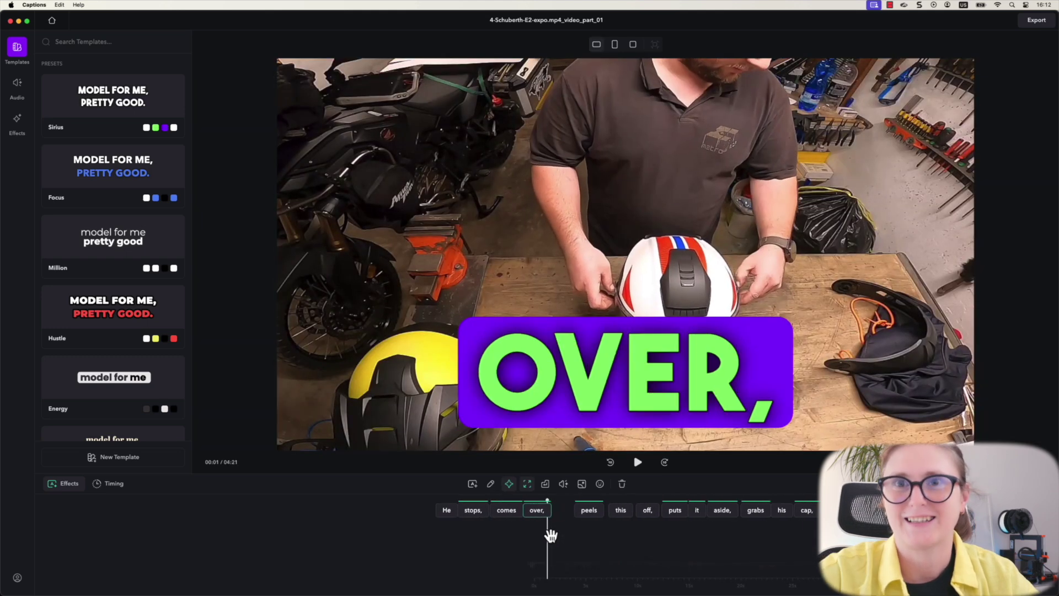
{"action": "left_click_drag", "start_coordinate": [615, 373], "coordinate": [456, 288]}
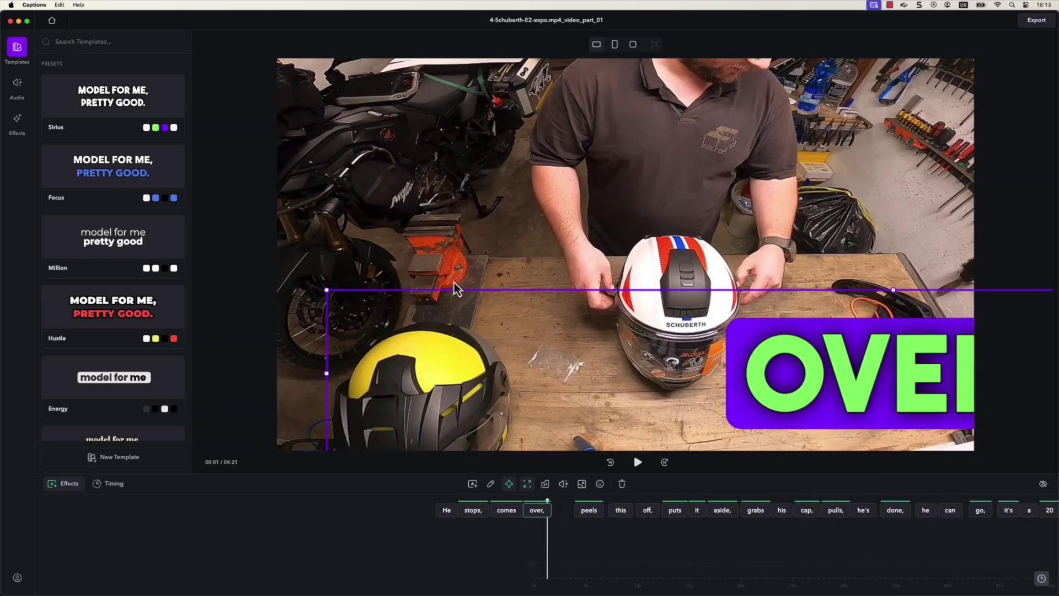
{"action": "left_click_drag", "start_coordinate": [329, 296], "coordinate": [783, 404]}
{"action": "left_click_drag", "start_coordinate": [846, 349], "coordinate": [569, 394]}
- Export part_01 at High bitrate as 4-Schuberth-E2-expo-captions_01.mp4, then minimize Captions
{"action": "left_click", "coordinate": [1036, 20]}
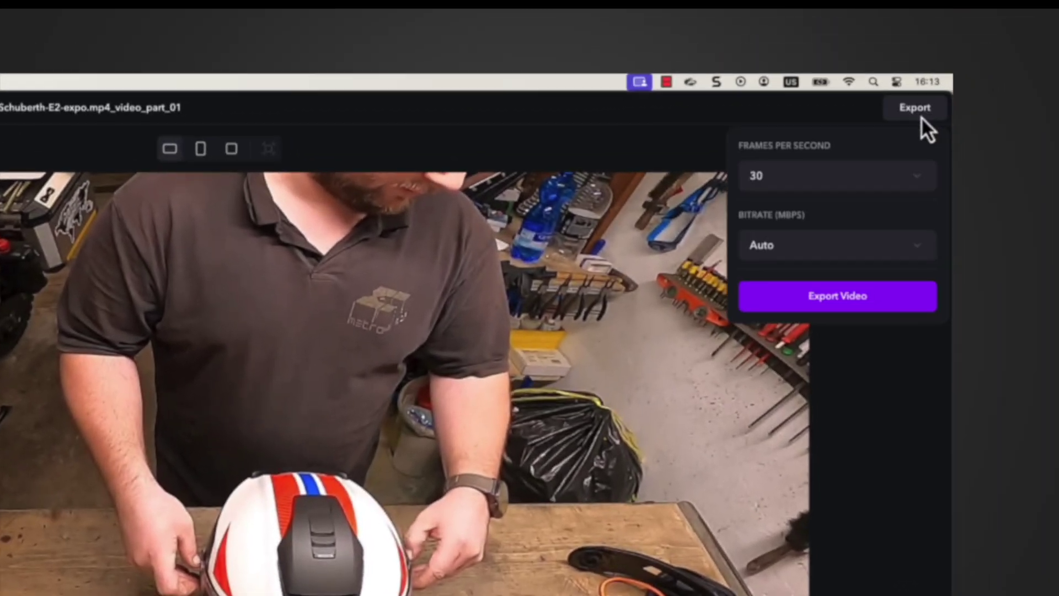
{"action": "left_click", "coordinate": [833, 249]}
{"action": "left_click", "coordinate": [811, 401]}
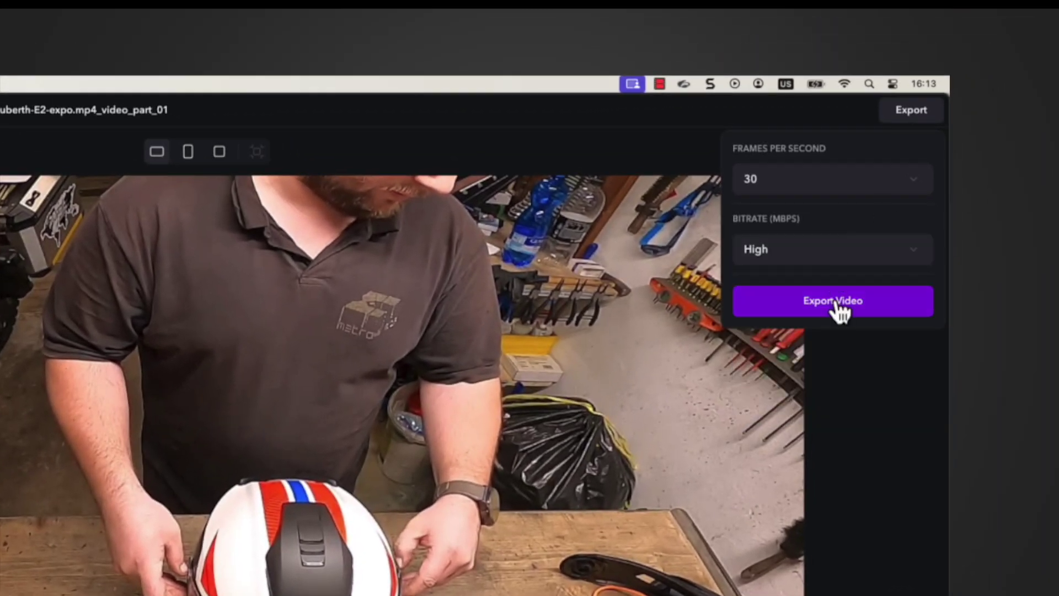
{"action": "left_click", "coordinate": [835, 303]}
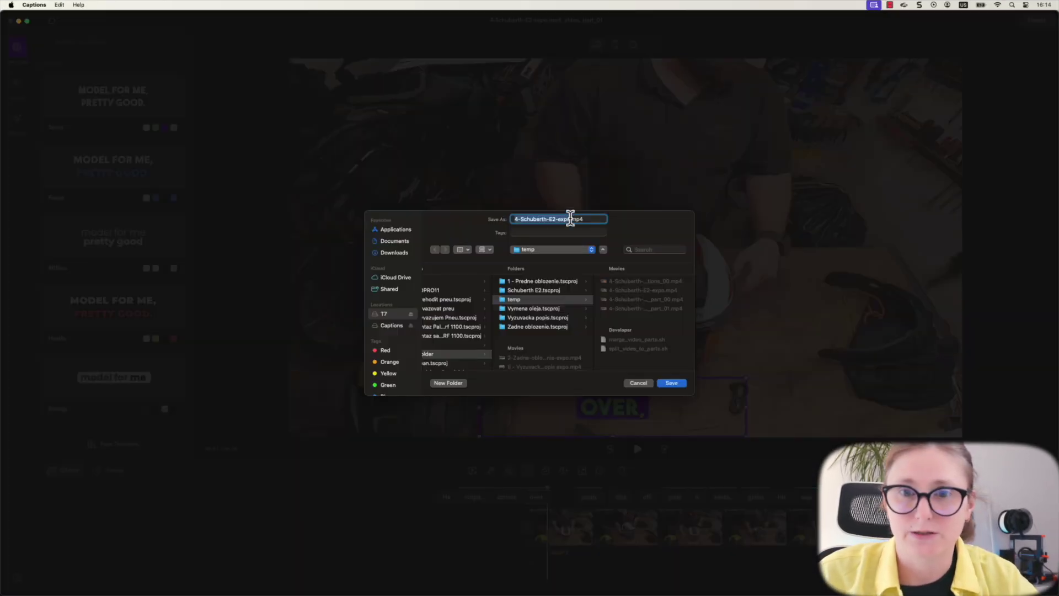
{"action": "left_click", "coordinate": [570, 219]}
{"action": "type", "text": "-caption"}
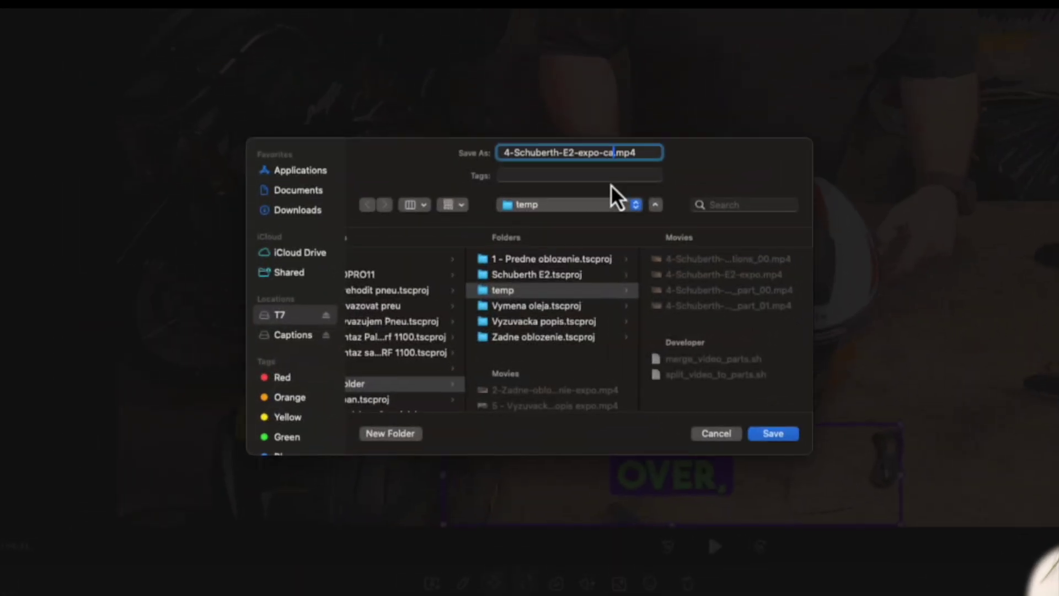
{"action": "type", "text": "s_01"}
{"action": "key", "text": "Return"}
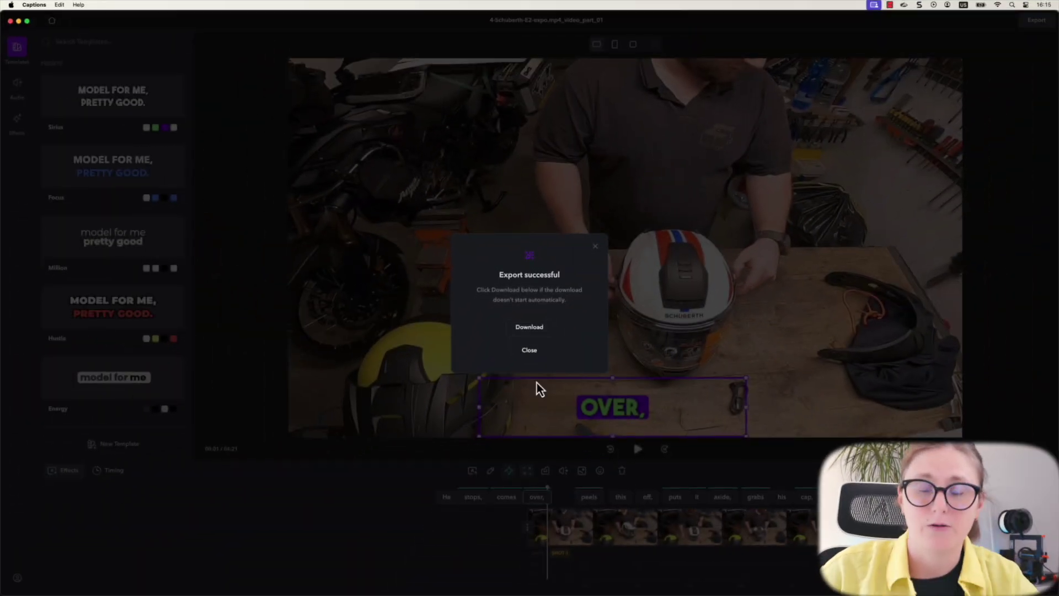
{"action": "left_click", "coordinate": [534, 357]}
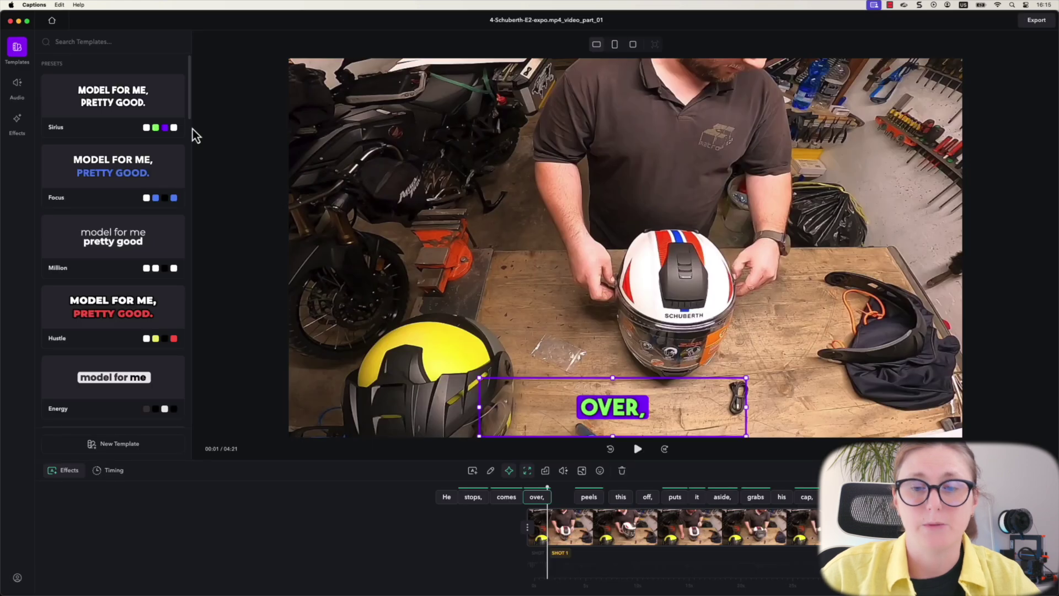
{"action": "left_click", "coordinate": [35, 25]}
{"action": "left_click", "coordinate": [19, 24]}
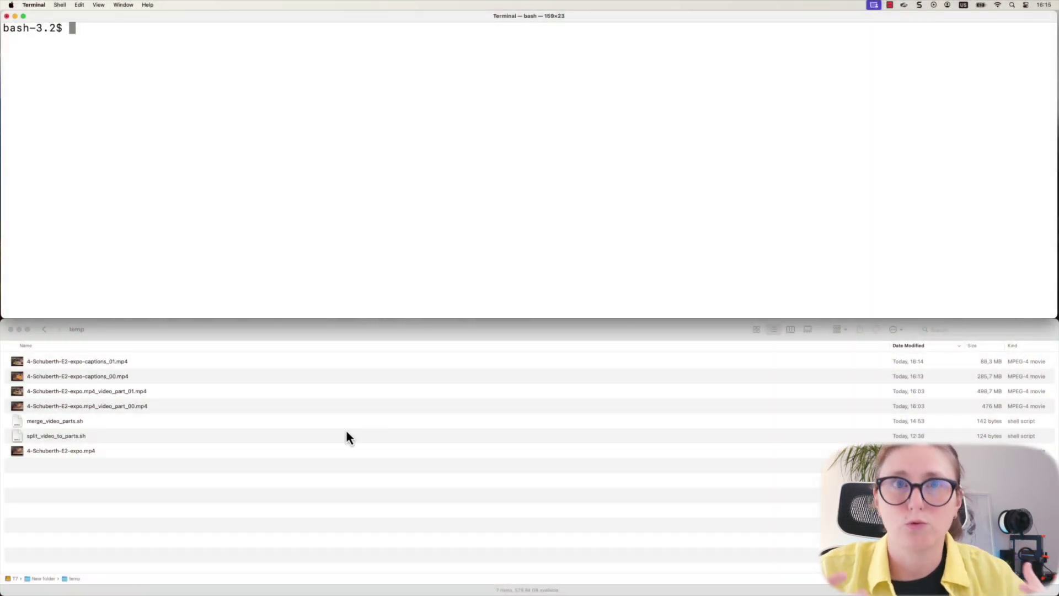
- Run merge_video_parts.sh to join the captioned parts into mered_final_video.mp4
{"action": "left_click", "coordinate": [407, 374]}
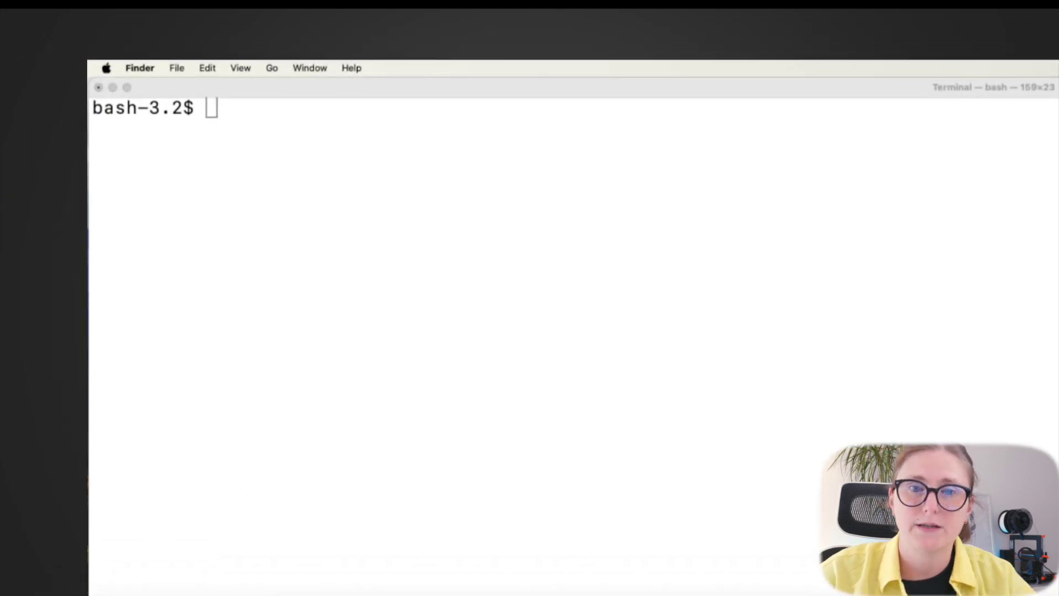
{"action": "left_click", "coordinate": [376, 458]}
{"action": "type", "text": "bash me"}
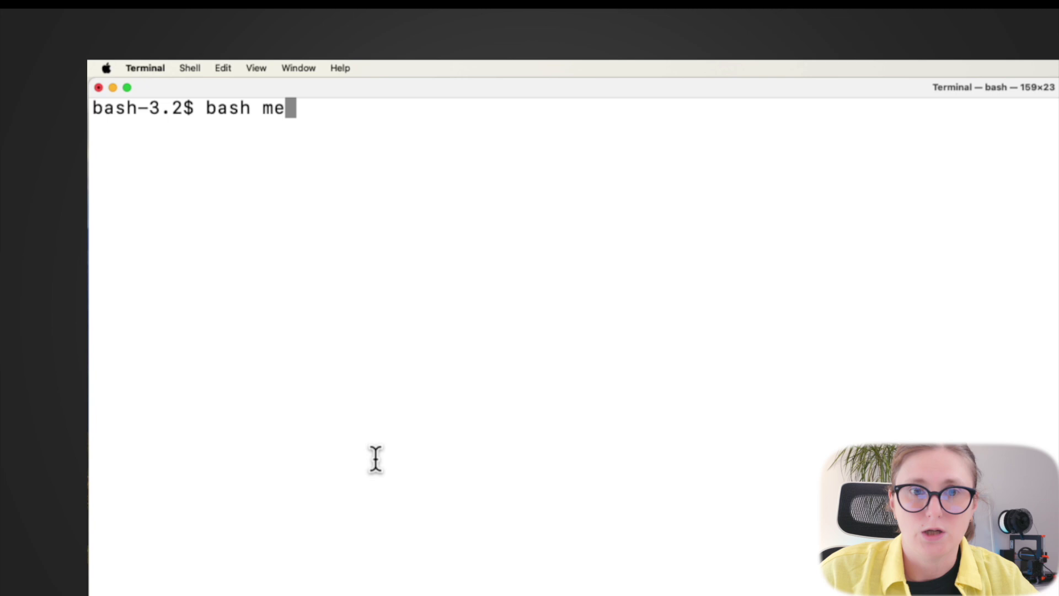
{"action": "key", "text": "Tab"}
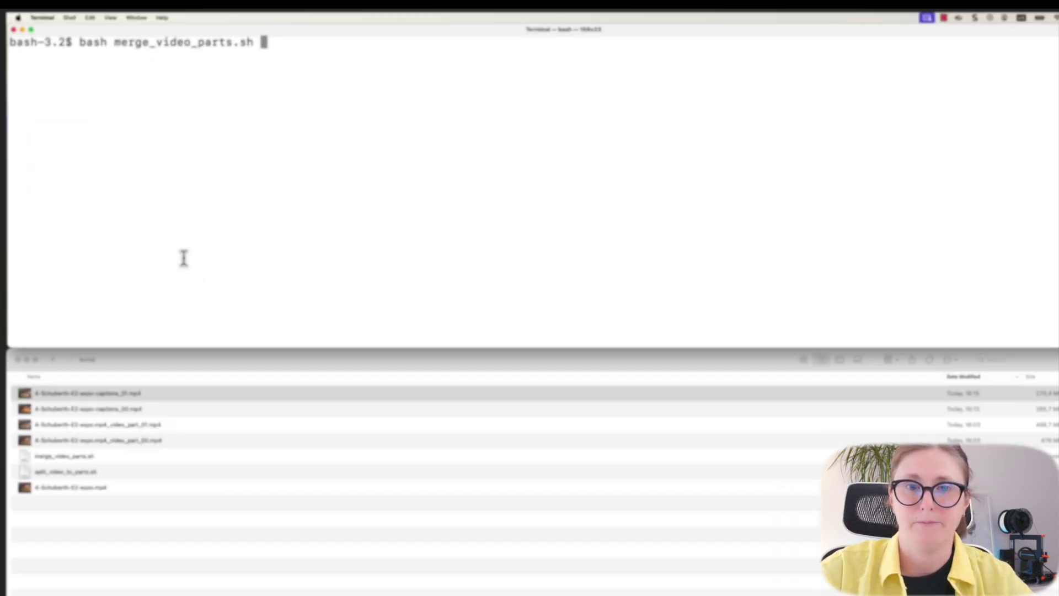
{"action": "key", "text": "Return"}
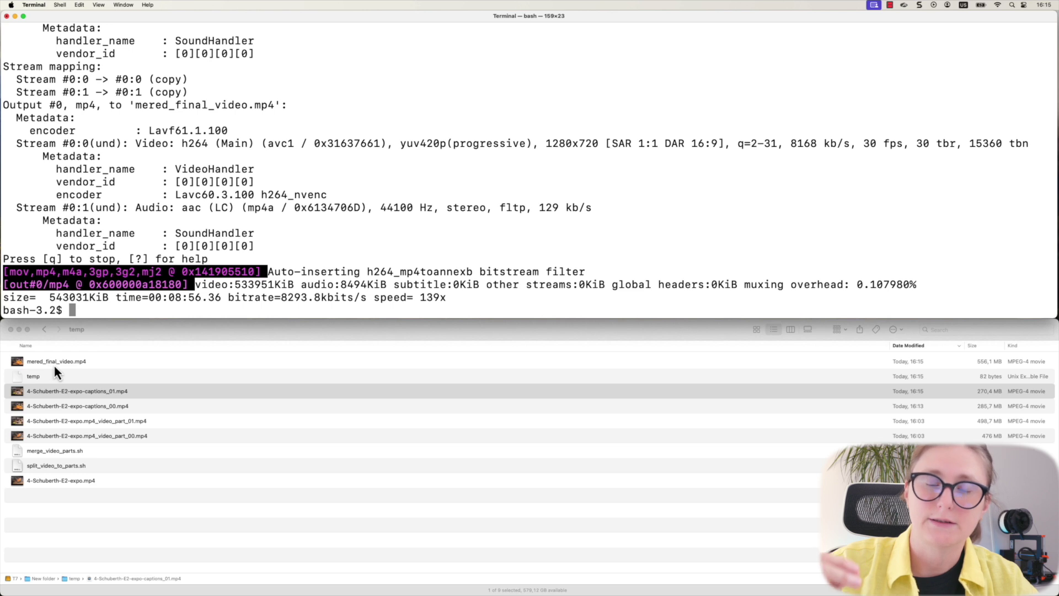
- Open mered_final_video.mp4 and 4-Schuberth-E2-expo.mp4 in QuickTime Player, arranged side by side
{"action": "left_click", "coordinate": [55, 363]}
{"action": "left_click", "coordinate": [67, 362]}
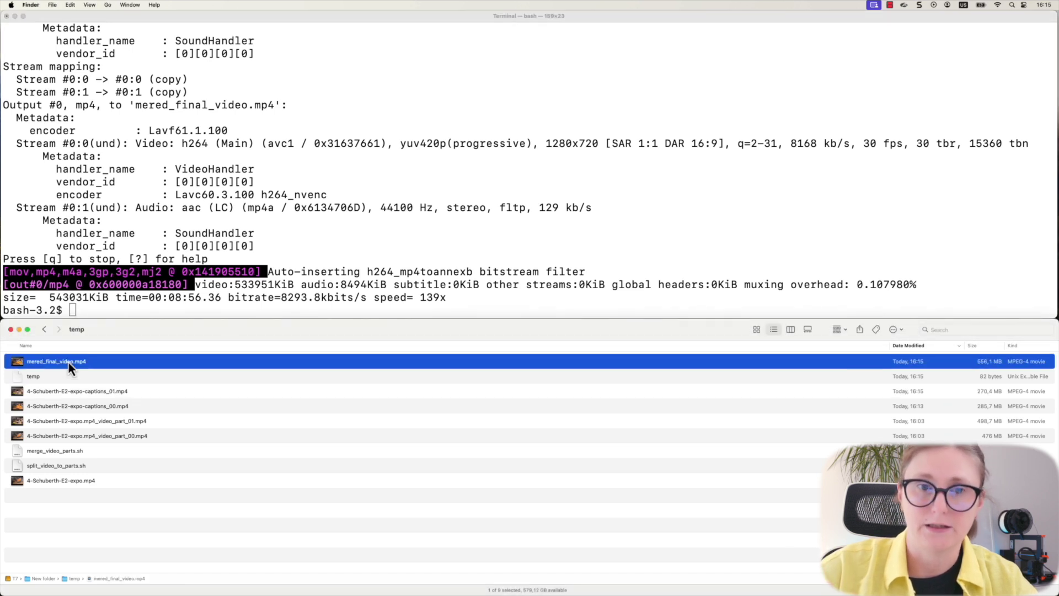
{"action": "double_click", "coordinate": [68, 362]}
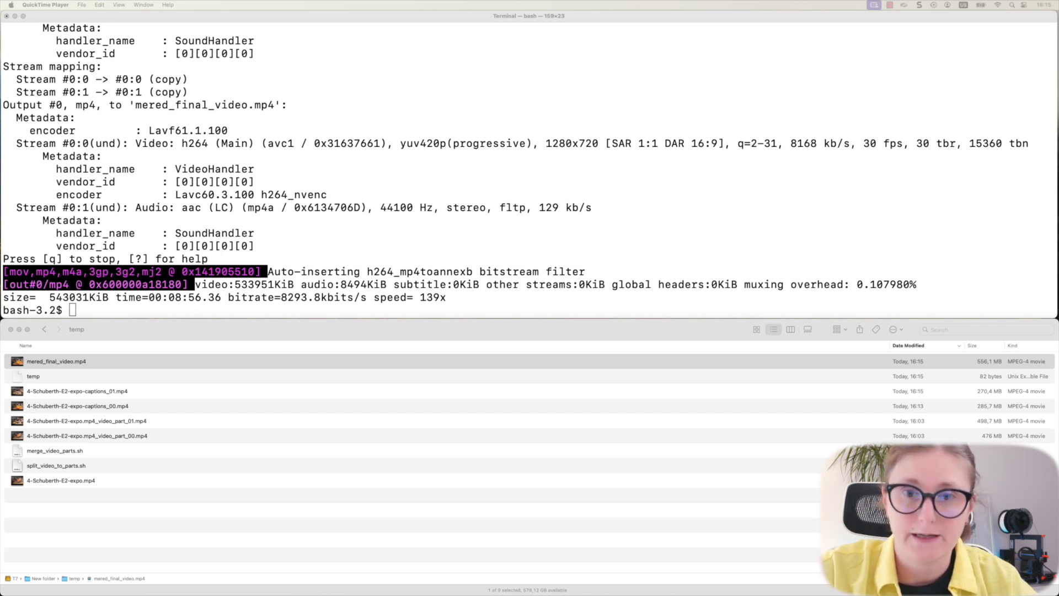
{"action": "left_click_drag", "start_coordinate": [558, 185], "coordinate": [598, 183]}
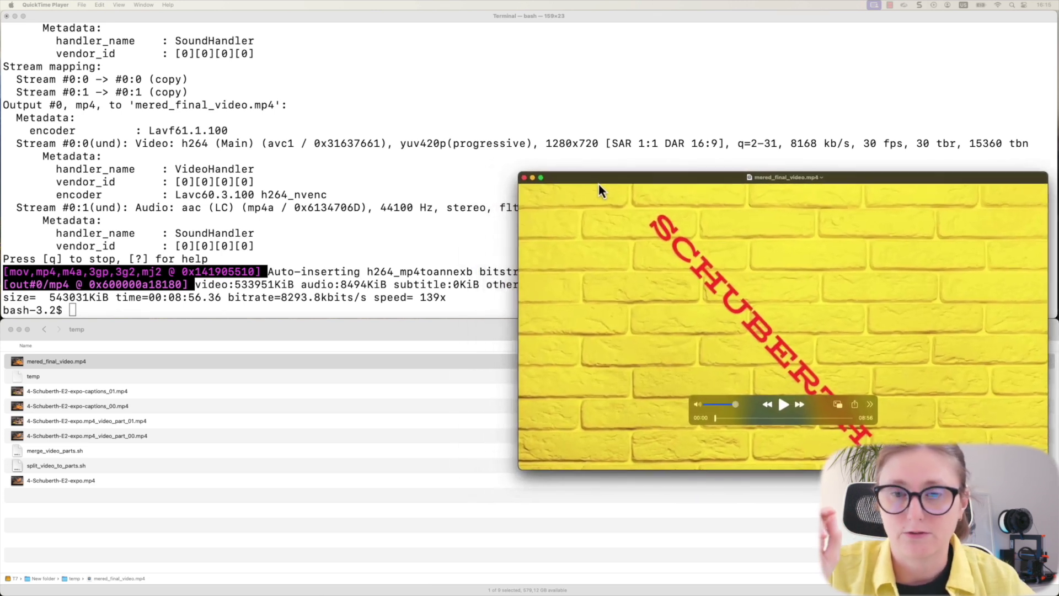
{"action": "left_click", "coordinate": [75, 482]}
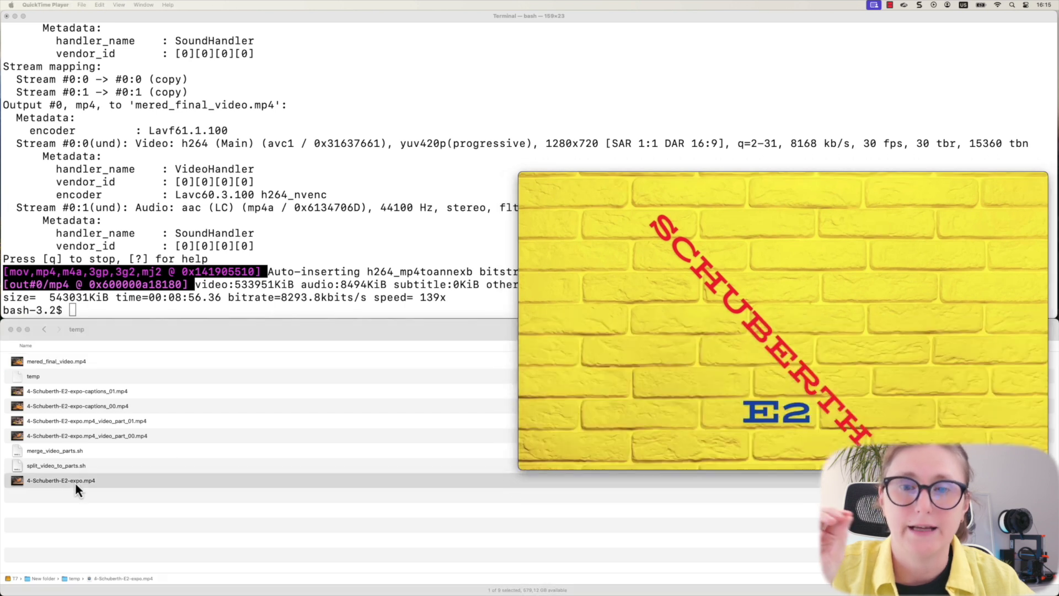
{"action": "key", "text": "super+o"}
{"action": "left_click_drag", "start_coordinate": [520, 177], "coordinate": [94, 180]}
{"action": "mouse_move", "coordinate": [556, 164]}
{"action": "left_mouse_down"}
{"action": "mouse_move", "coordinate": [531, 183]}
{"action": "mouse_move", "coordinate": [551, 172]}
{"action": "left_mouse_up"}
{"action": "left_click", "coordinate": [383, 372]}
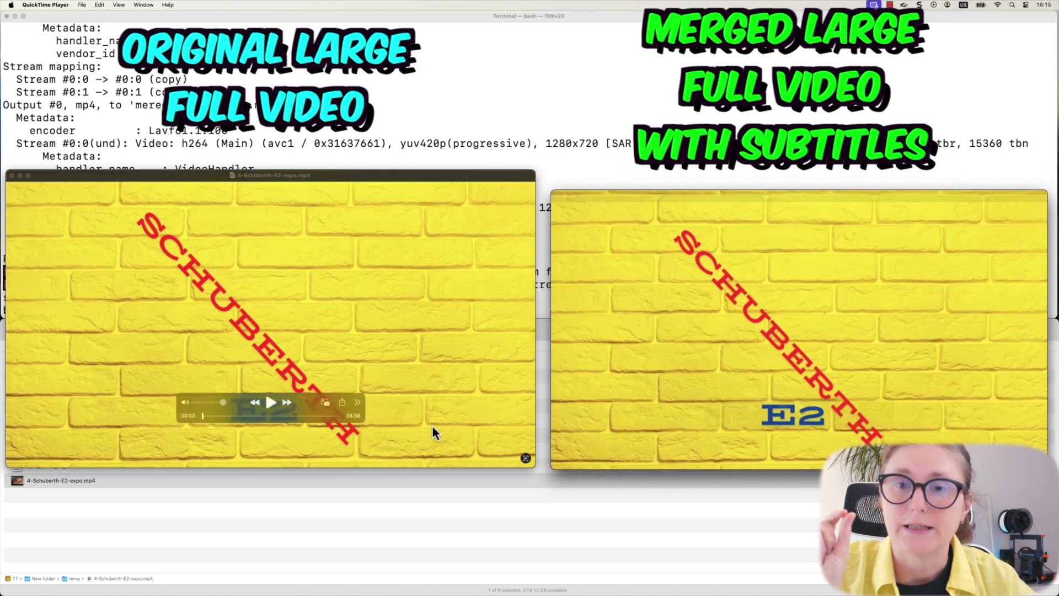
- Skim both videos through to their ends to check the merged subtitles
{"action": "left_click", "coordinate": [206, 417]}
{"action": "left_click_drag", "start_coordinate": [207, 418], "coordinate": [342, 421]}
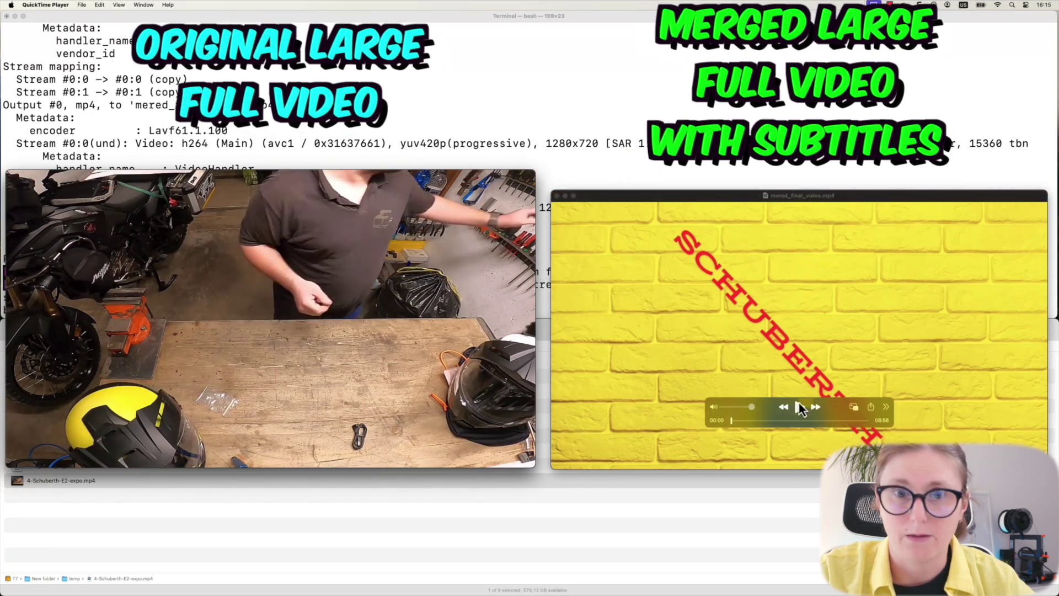
{"action": "left_click", "coordinate": [767, 420]}
{"action": "left_click_drag", "start_coordinate": [767, 422], "coordinate": [779, 422]}
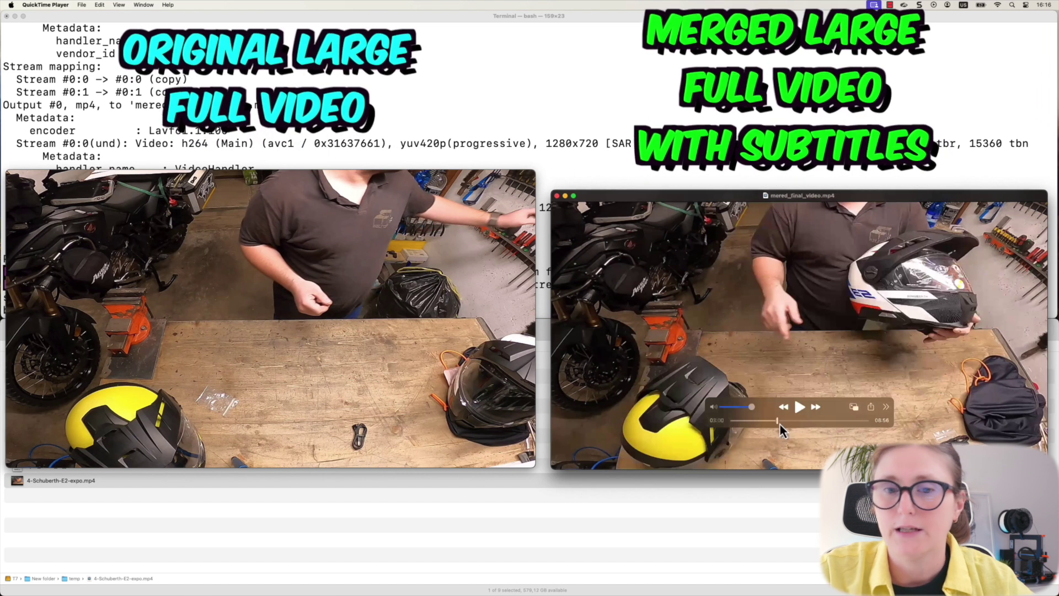
{"action": "left_click_drag", "start_coordinate": [780, 422], "coordinate": [869, 426]}
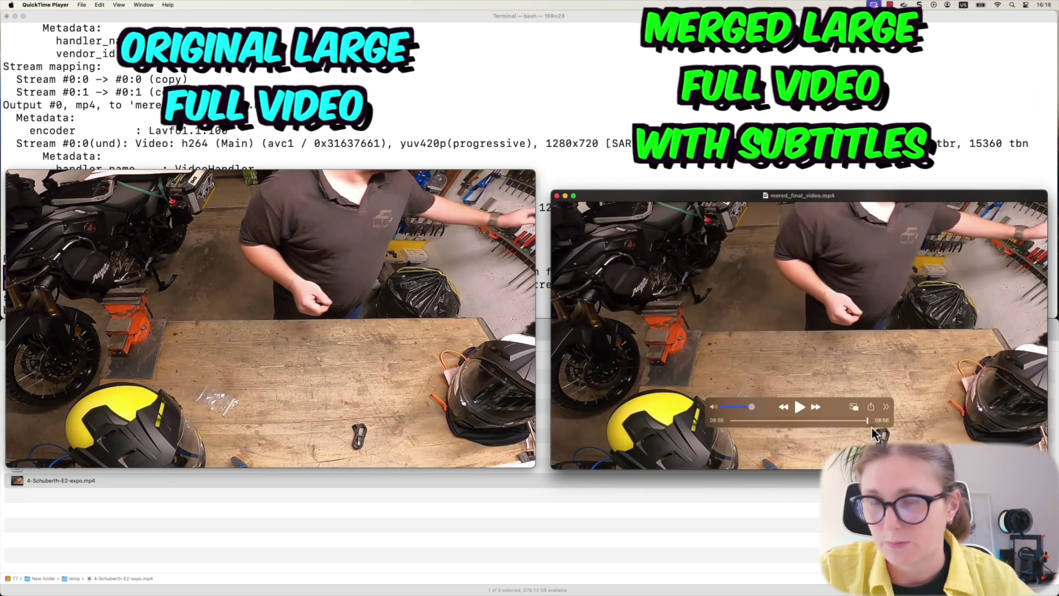
{"action": "left_click", "coordinate": [643, 160]}
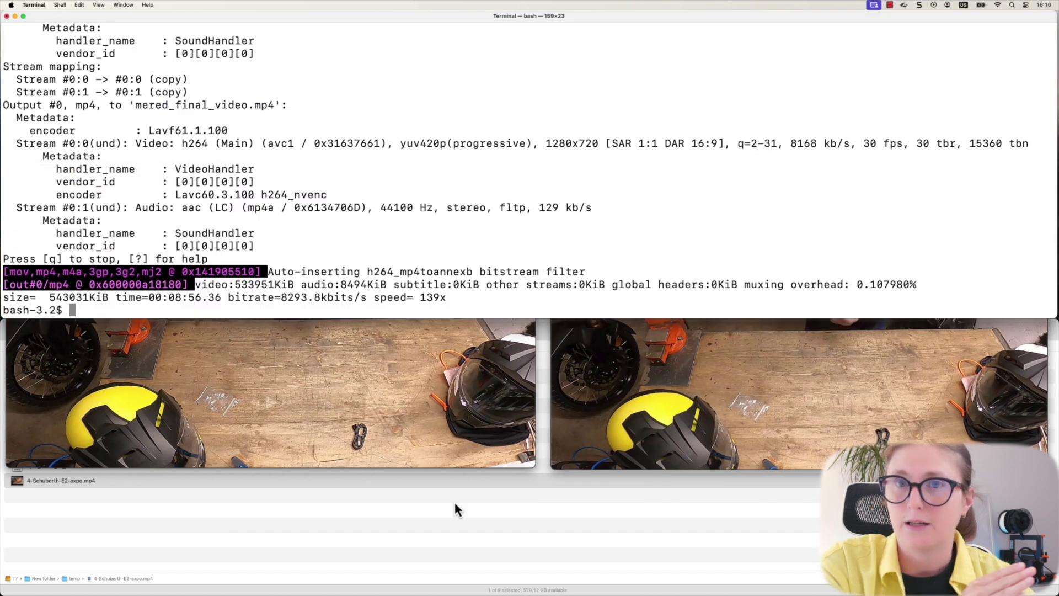
{"action": "left_click", "coordinate": [482, 512]}
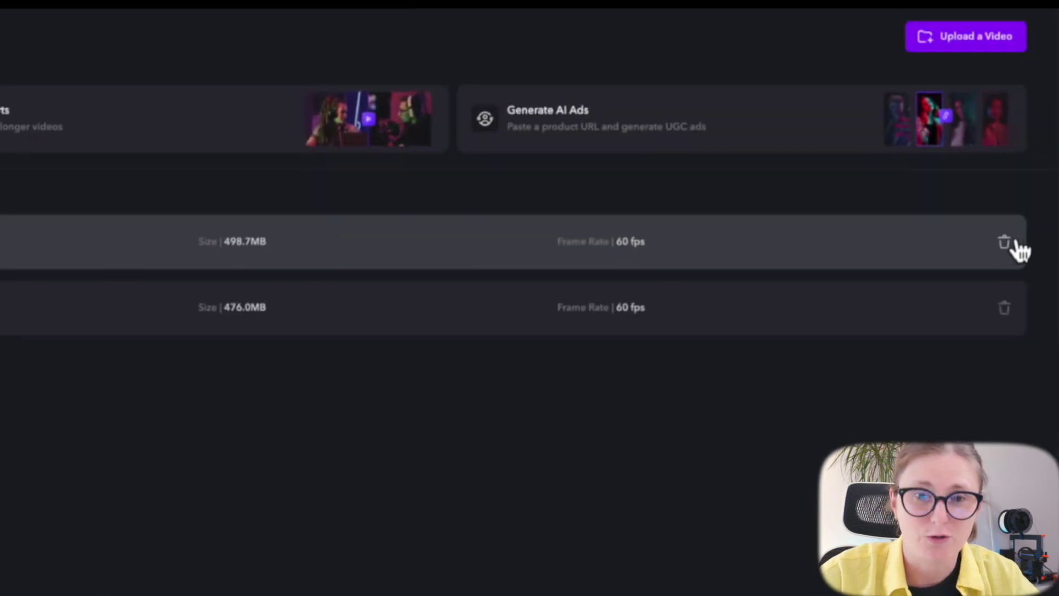
- Delete the 498.7MB and 476.0MB part projects, confirming Delete for each
{"action": "left_click", "coordinate": [1004, 243]}
{"action": "left_click", "coordinate": [157, 489]}
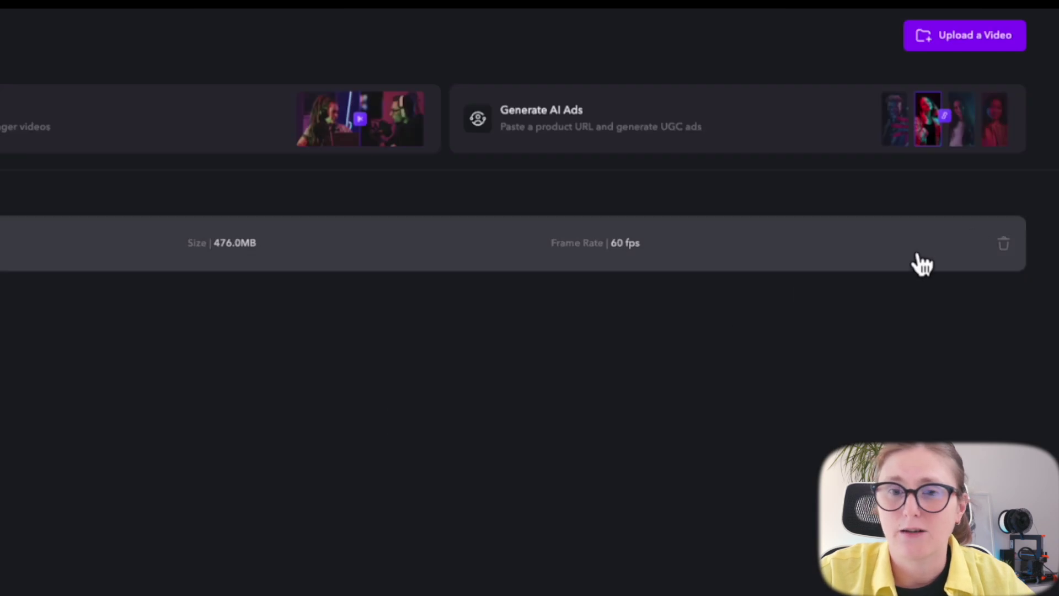
{"action": "left_click", "coordinate": [1005, 243]}
{"action": "left_click", "coordinate": [153, 488]}
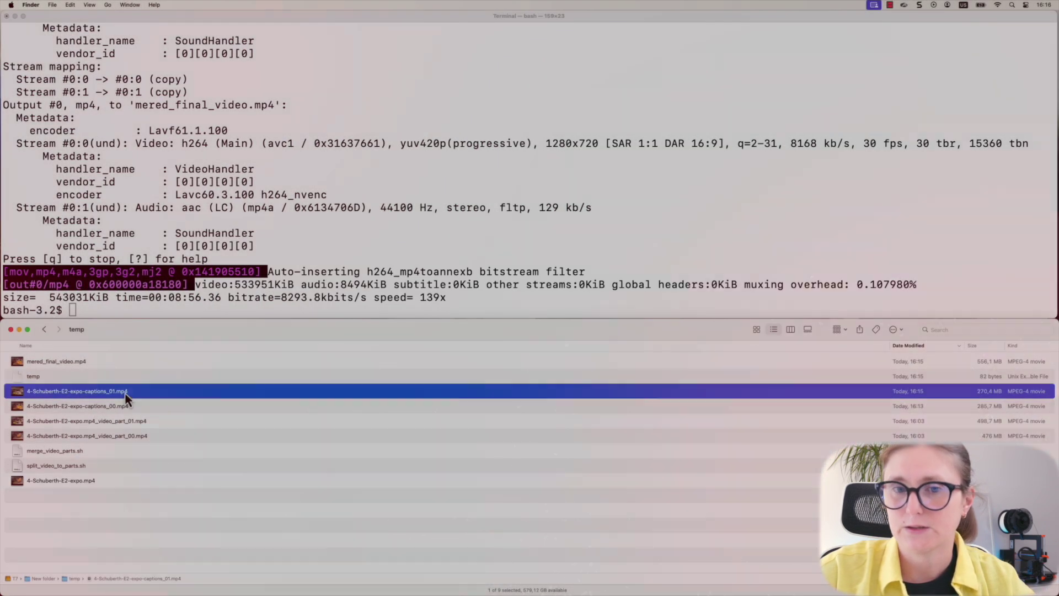
- Move the four intermediate part and caption files to the Trash
{"action": "left_click_drag", "start_coordinate": [125, 392], "coordinate": [133, 439]}
{"action": "right_click", "coordinate": [129, 433]}
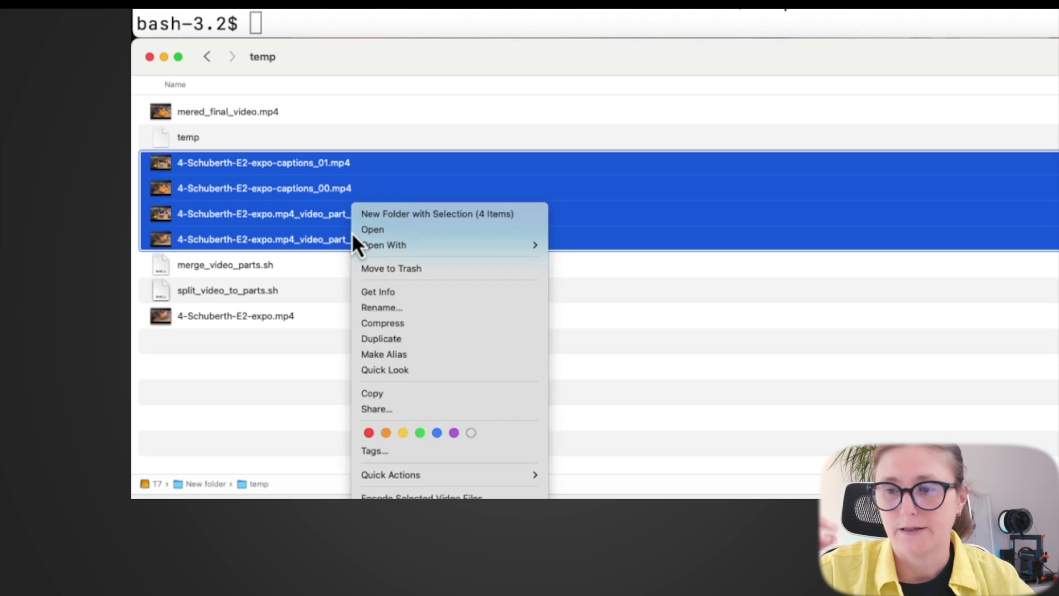
{"action": "left_click", "coordinate": [423, 270]}
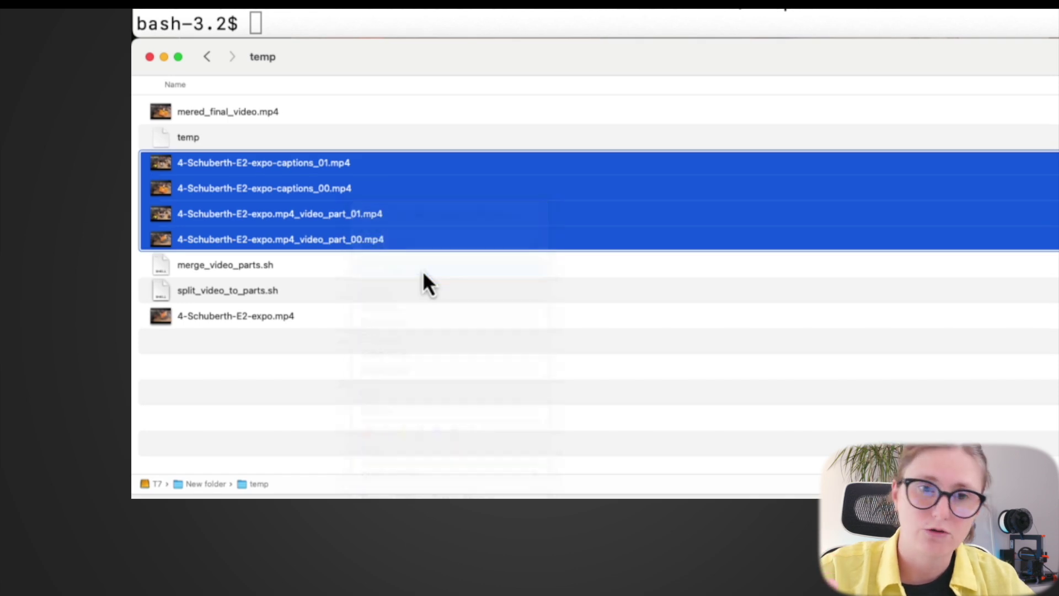
- Rename the merged video to 4-Schuberth-E2-expo-merged_final_video.mp4, fixing 'mered'
{"action": "left_click", "coordinate": [258, 219]}
{"action": "left_click", "coordinate": [256, 216]}
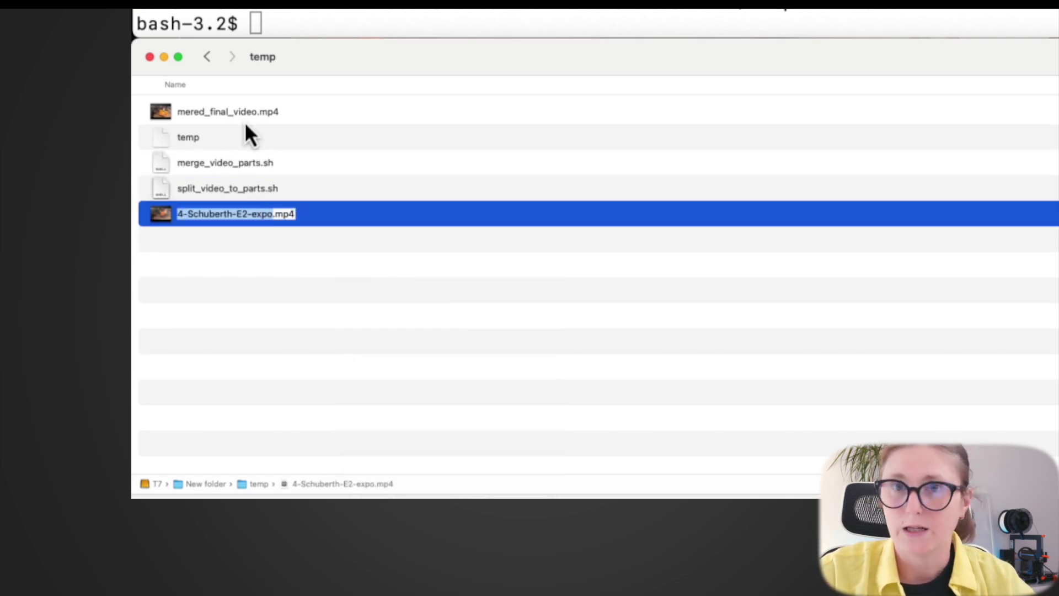
{"action": "key", "text": "super+c"}
{"action": "left_click", "coordinate": [224, 116]}
{"action": "left_click", "coordinate": [224, 116]}
{"action": "left_click", "coordinate": [180, 113]}
{"action": "key", "text": "super+v"}
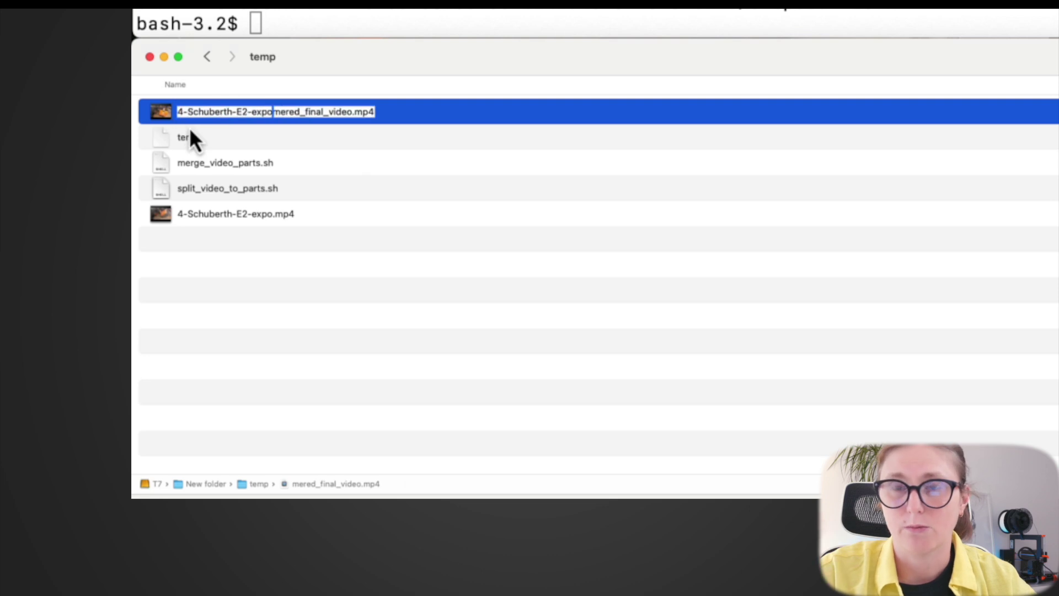
{"action": "type", "text": "-"}
{"action": "key", "text": "Right"}
{"action": "key", "text": "Right"}
{"action": "key", "text": "Right"}
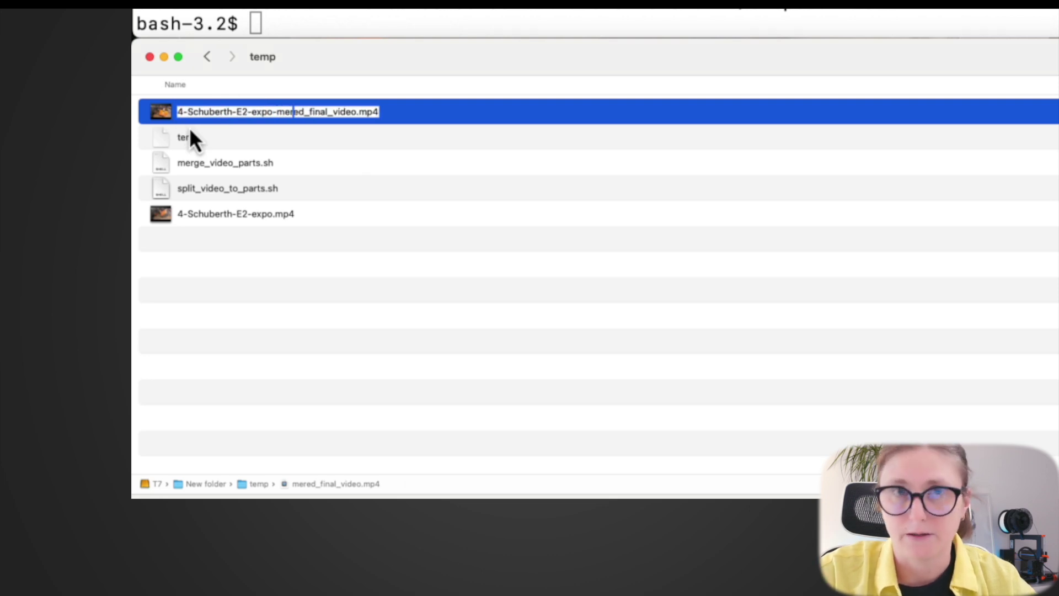
{"action": "type", "text": "g"}
{"action": "key", "text": "Return"}
- Append -with-subtitles-EN to the merged video's name before .mp4
{"action": "left_click", "coordinate": [274, 22]}
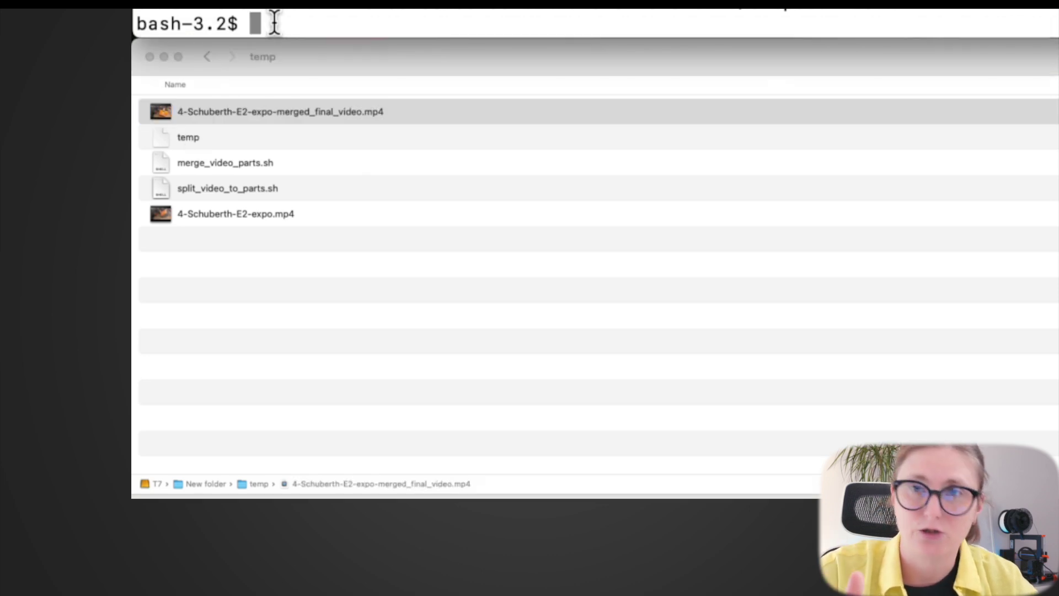
{"action": "scroll", "coordinate": [274, 22], "scroll_direction": "up", "scroll_amount": 1}
{"action": "left_click", "coordinate": [296, 113]}
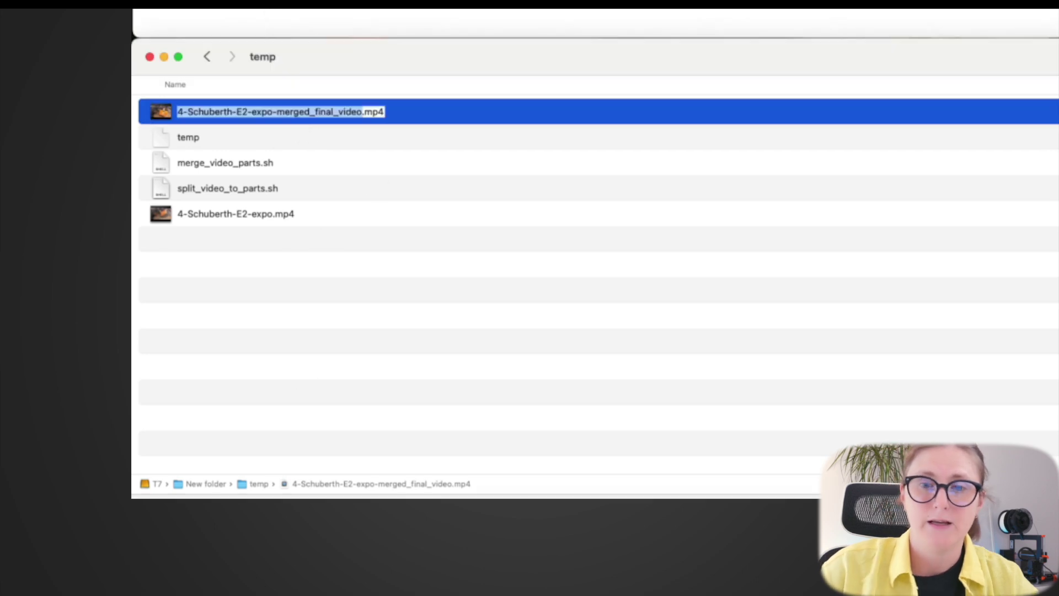
{"action": "left_click", "coordinate": [361, 112]}
{"action": "type", "text": "-with-subtitles-EN"}
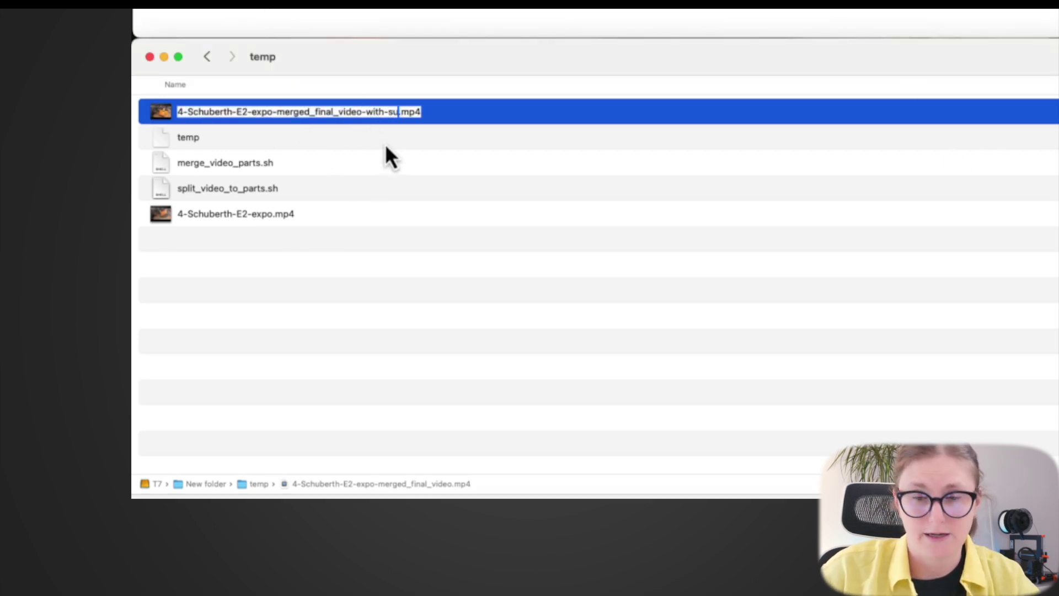
{"action": "key", "text": "Return"}
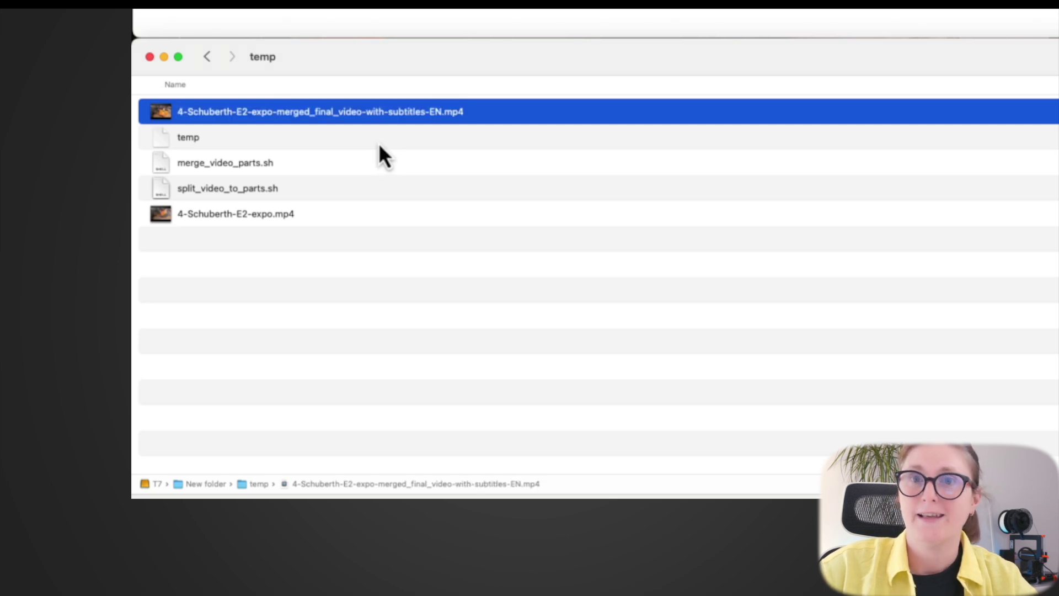
- Move the leftover temp folder to the Trash
{"action": "left_click", "coordinate": [195, 139]}
{"action": "right_click", "coordinate": [195, 141]}
{"action": "left_click", "coordinate": [253, 186]}
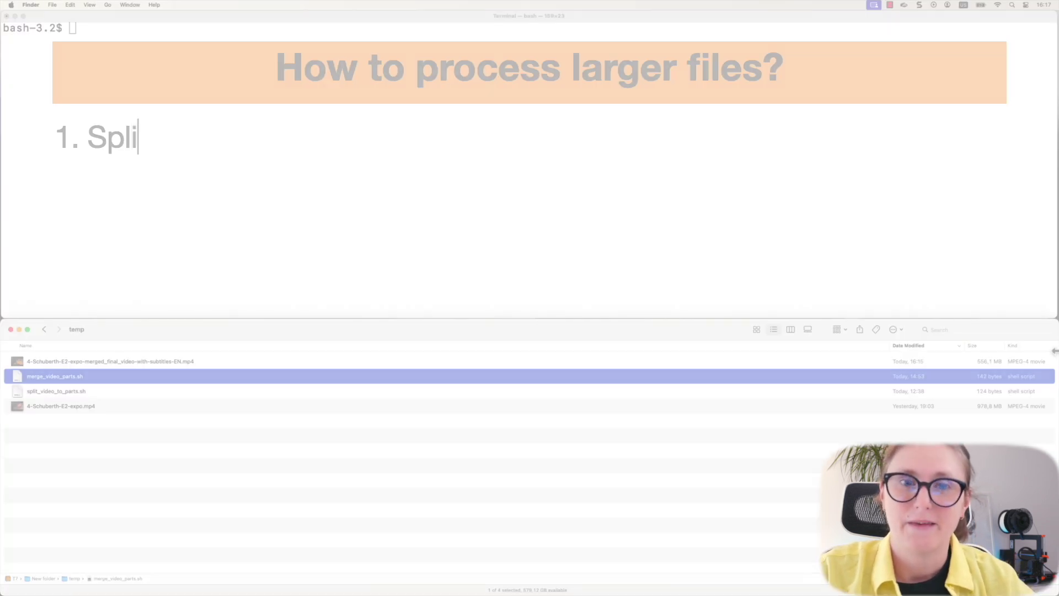